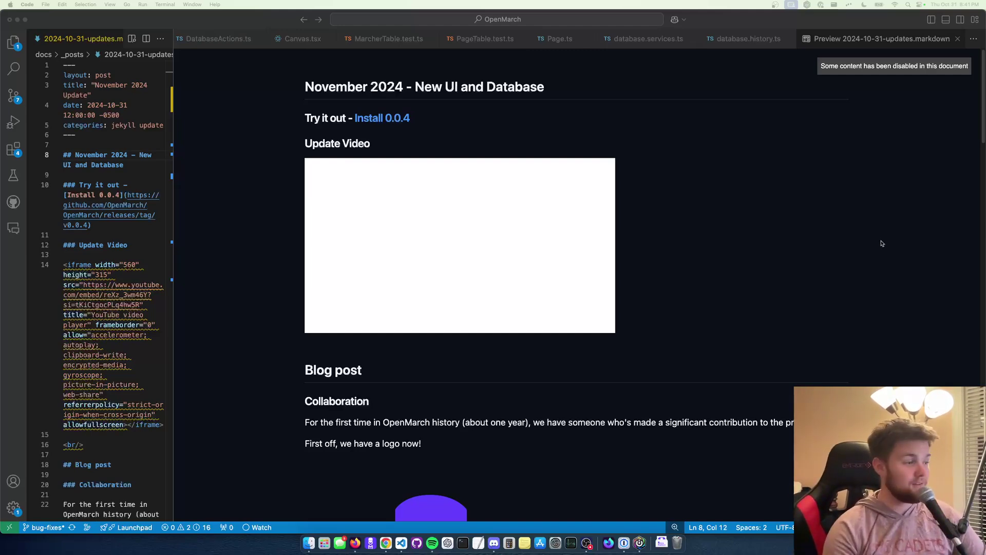
# Step: Scroll the update post preview past the Update Video to the Collaboration section and new logo
pyautogui.scroll(-3, 765, 260)
pyautogui.scroll(-3, 764, 260)
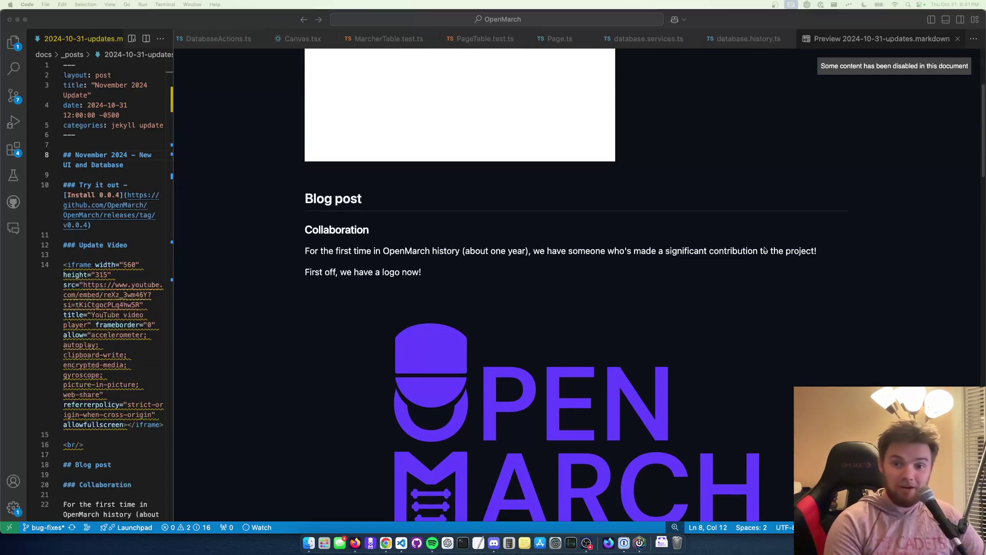
pyautogui.scroll(-5, 763, 251)
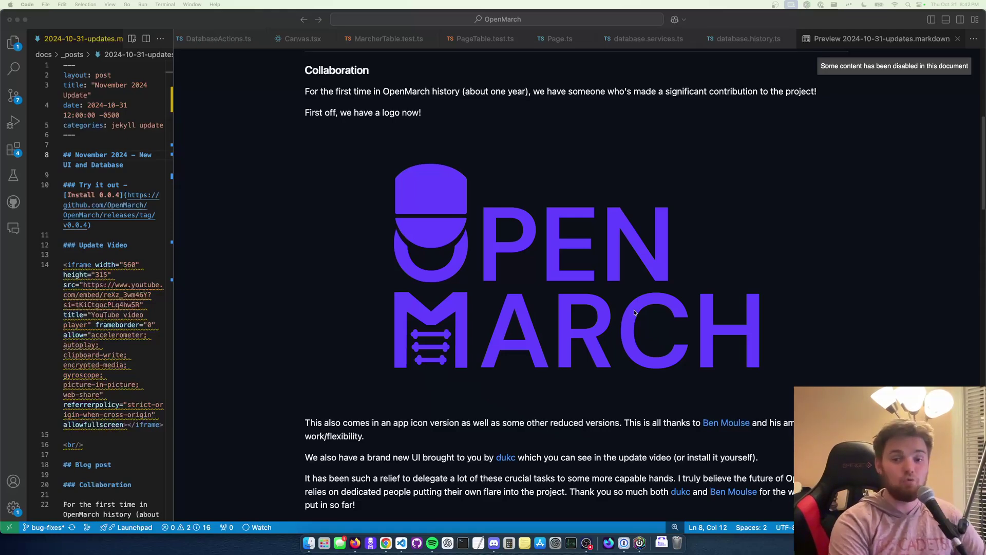
# Step: Scroll the post preview further down to the What I did section on the reimplemented database
pyautogui.scroll(-3, 635, 310)
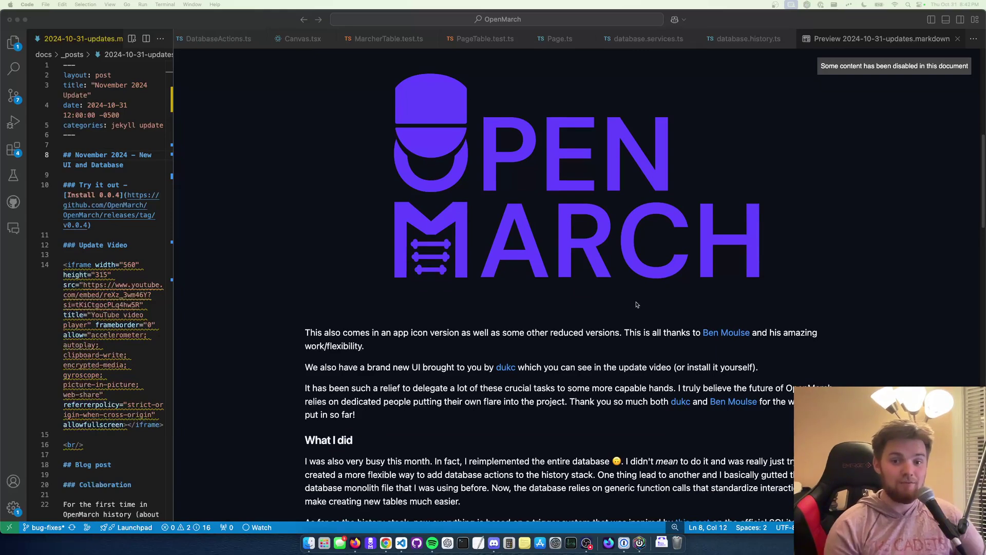
pyautogui.scroll(-1, 515, 422)
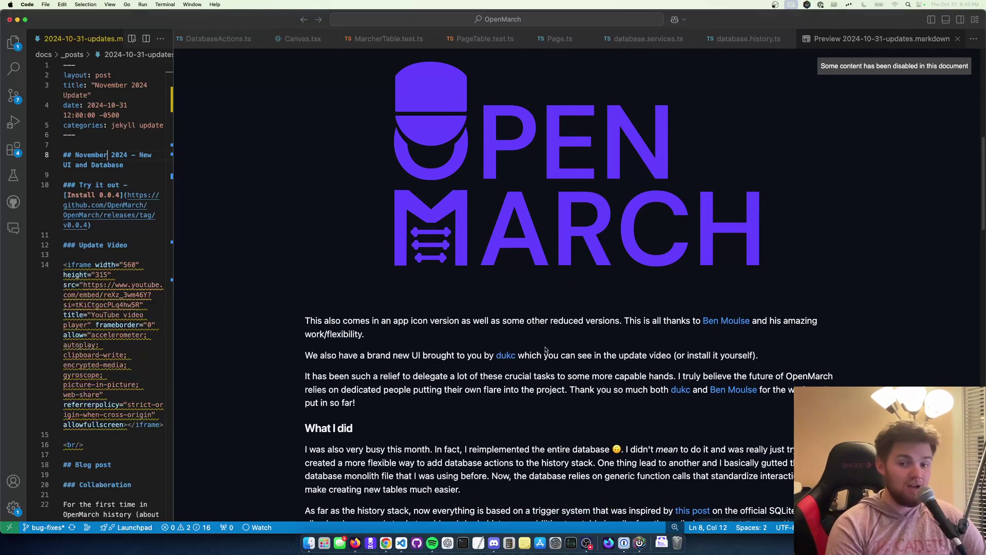
pyautogui.click(508, 357)
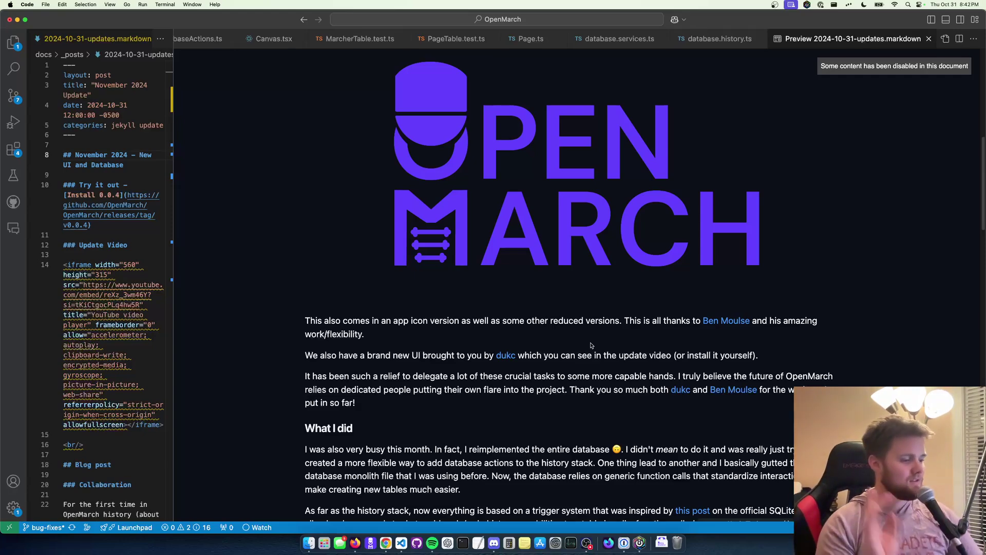
pyautogui.scroll(-1, 655, 354)
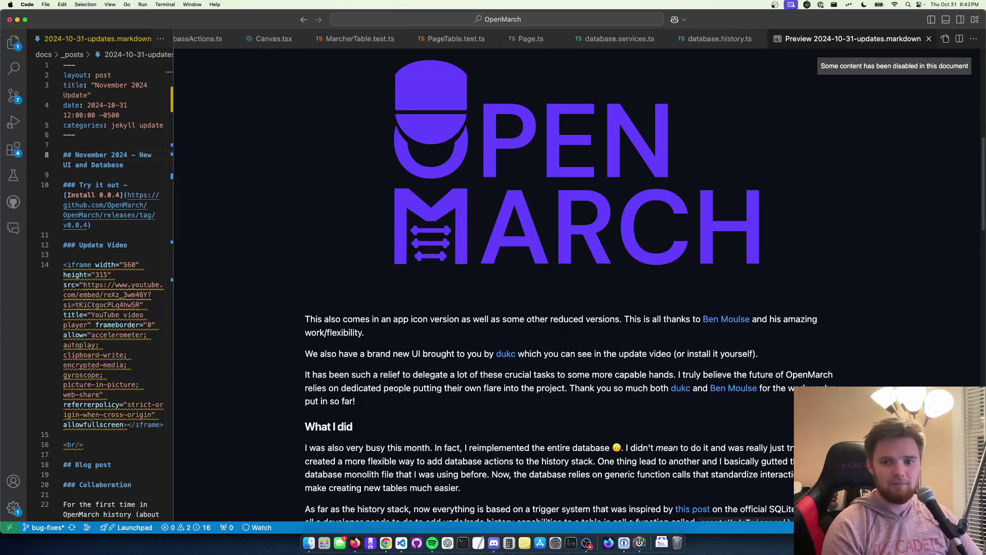
# Step: Move the old OpenMarch.app from Applications to the Trash
pyautogui.press('super+Tab')
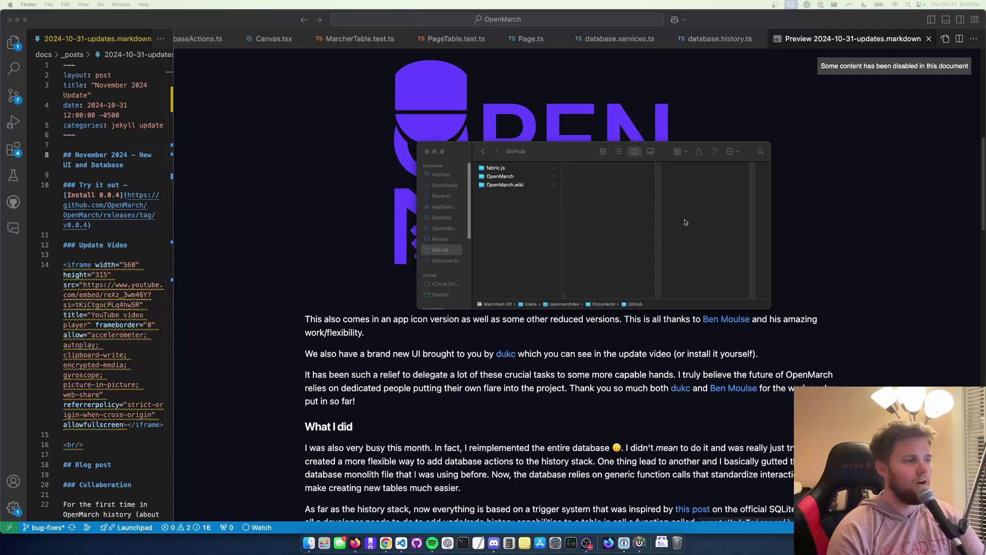
pyautogui.click(510, 176)
pyautogui.click(594, 245)
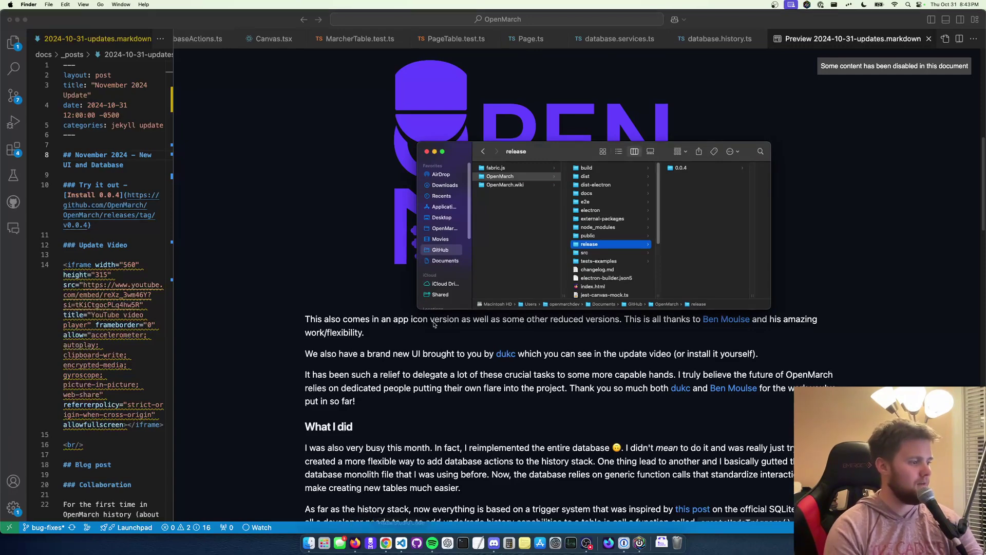
pyautogui.click(444, 207)
pyautogui.scroll(-5, 540, 235)
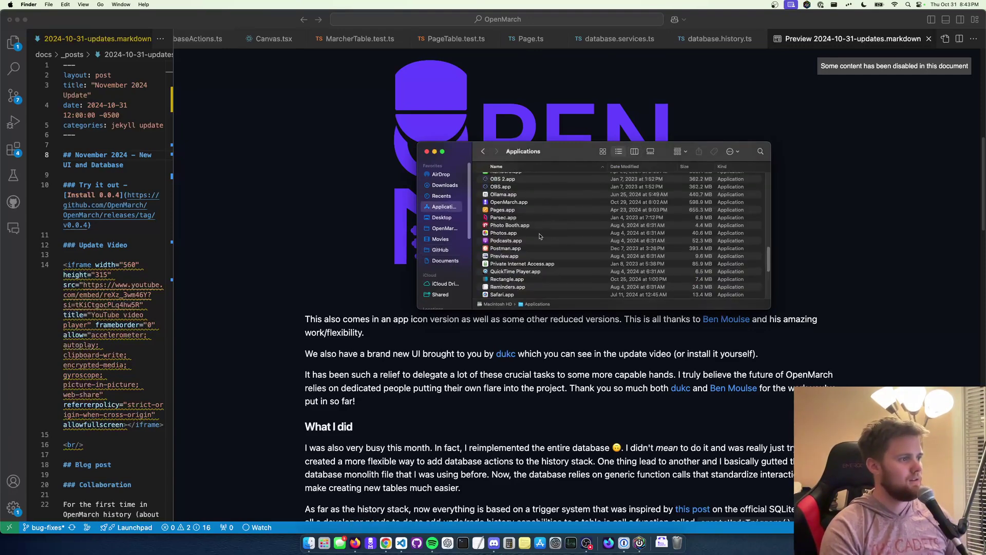
pyautogui.scroll(1, 514, 265)
pyautogui.click(504, 208)
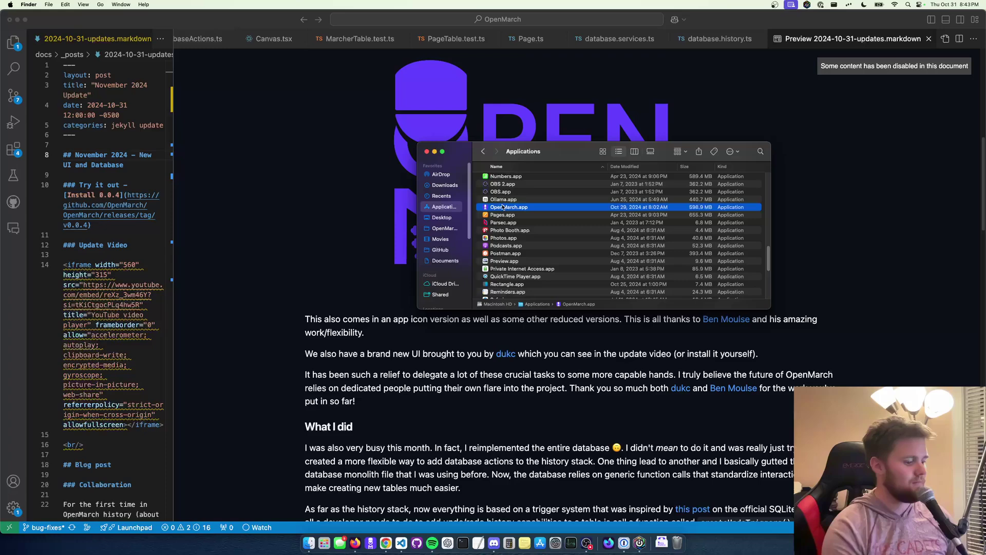
pyautogui.press('super+BackSpace')
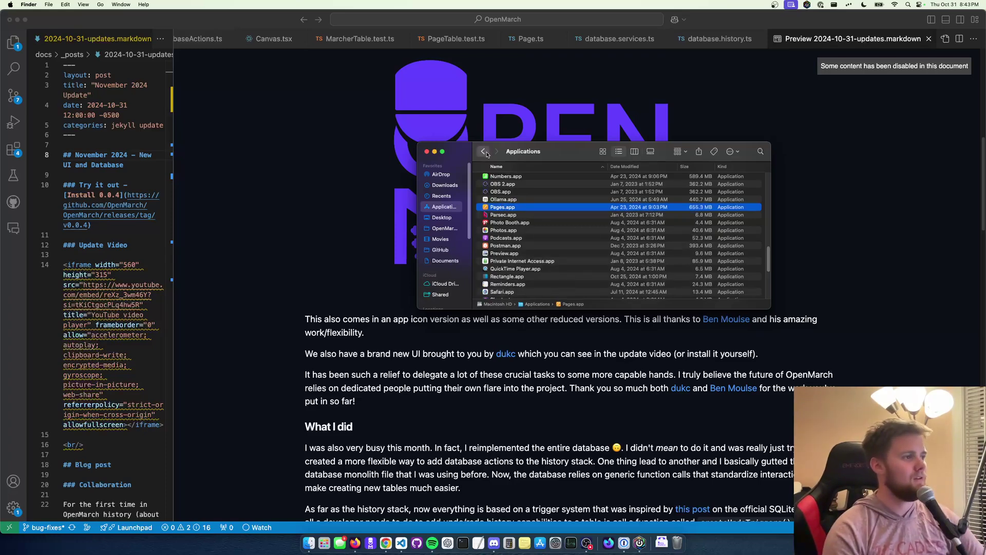
# Step: Install OpenMarch.app from release/0.0.4/OpenMarch_0.0.4.dmg into Applications and launch it
pyautogui.click(483, 151)
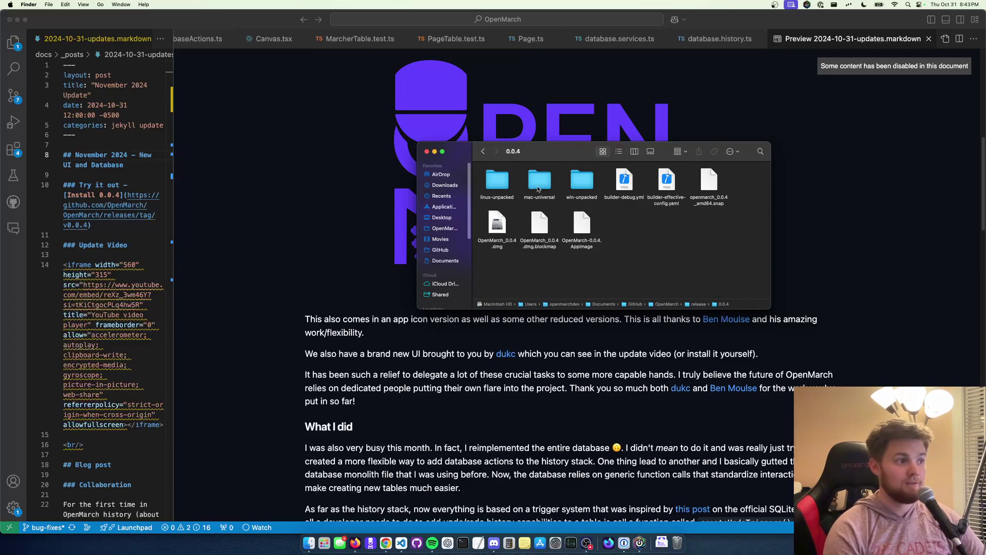
pyautogui.click(506, 227)
pyautogui.doubleClick(506, 228)
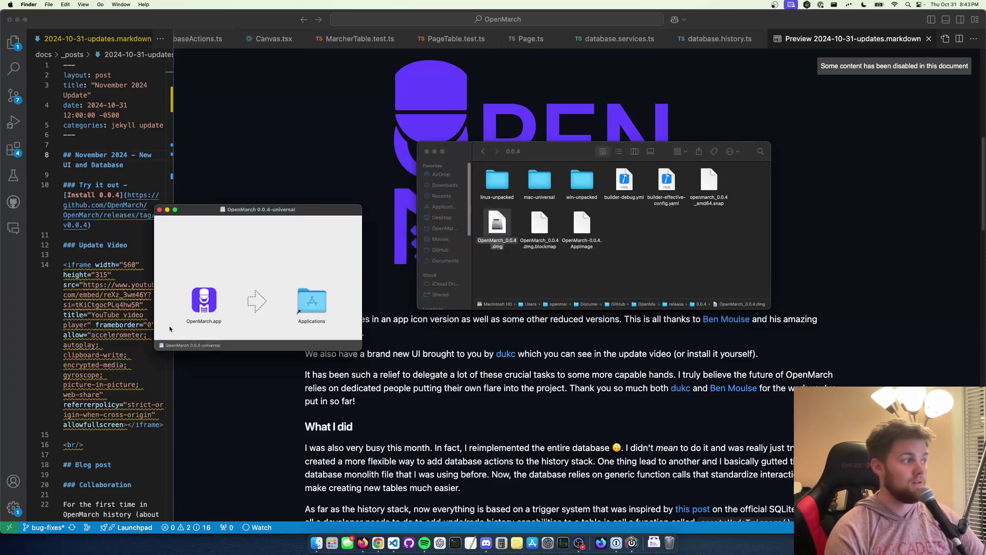
pyautogui.moveTo(204, 309); pyautogui.dragTo(333, 311)
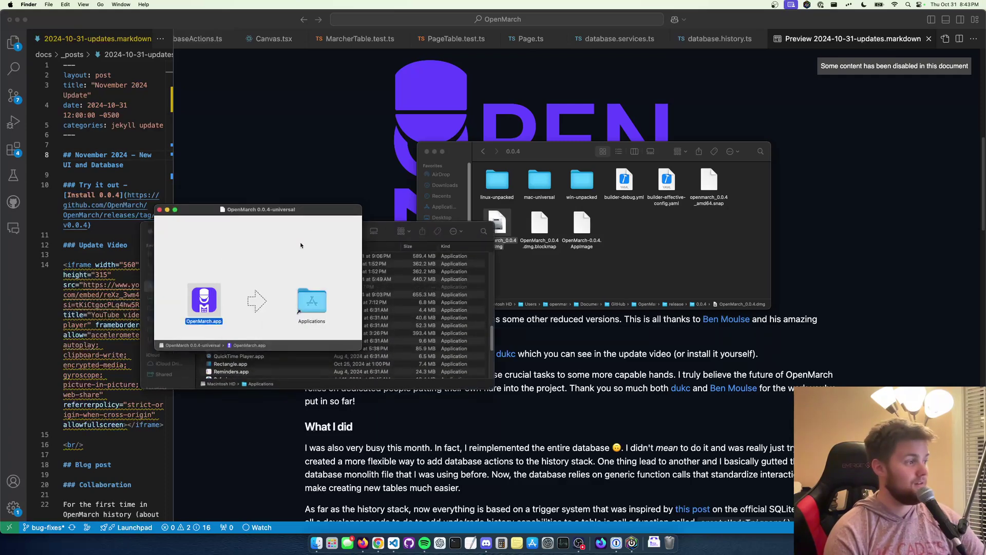
pyautogui.moveTo(386, 231); pyautogui.dragTo(443, 224)
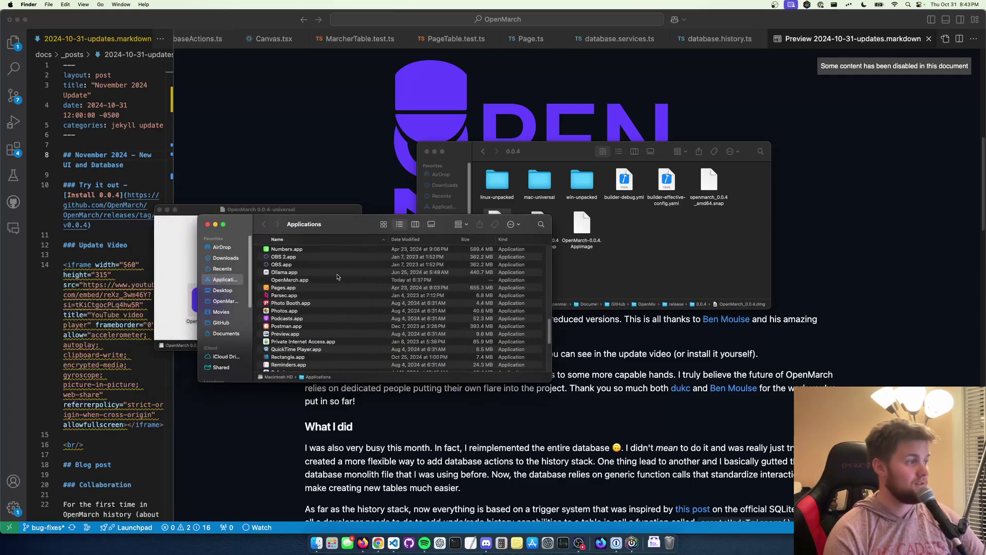
pyautogui.doubleClick(289, 280)
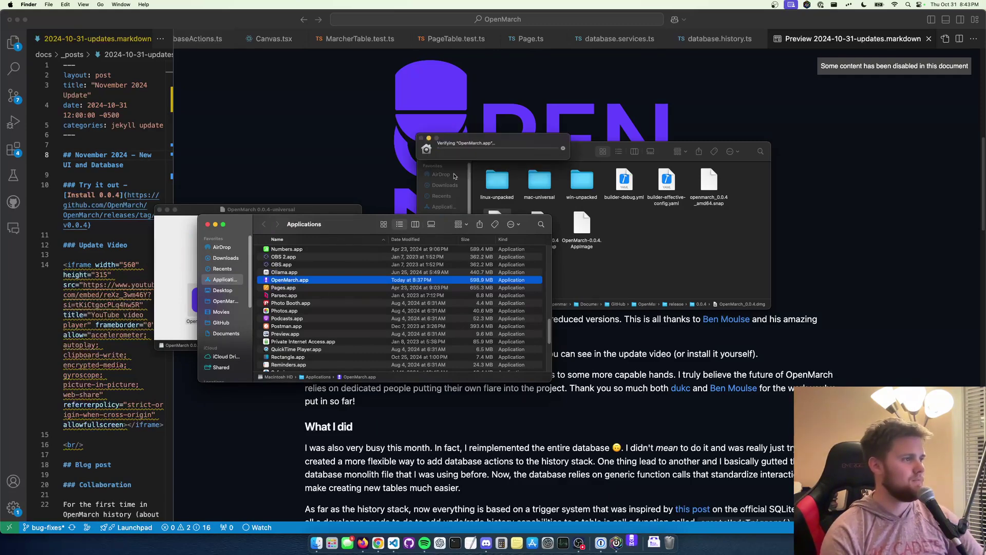
pyautogui.click(430, 198)
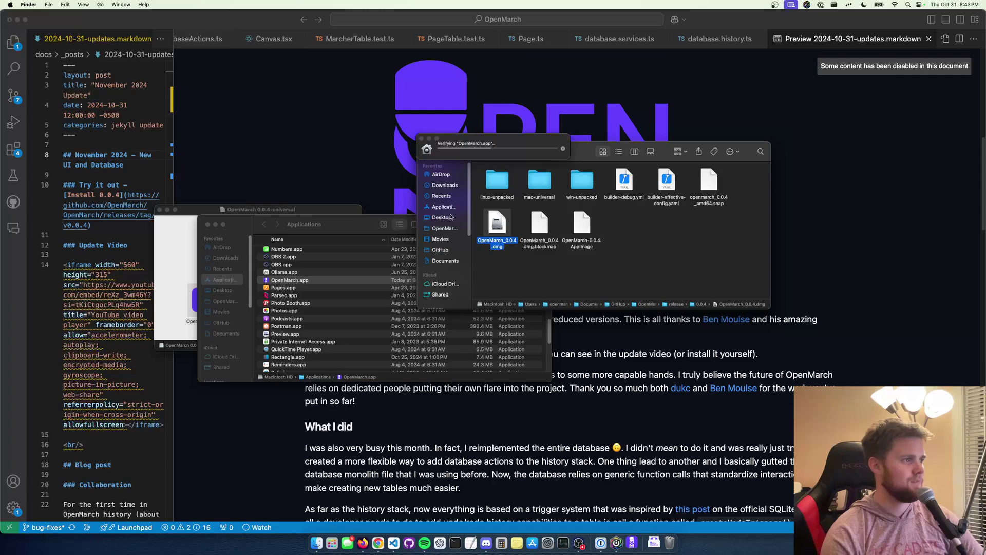
pyautogui.press('super+w')
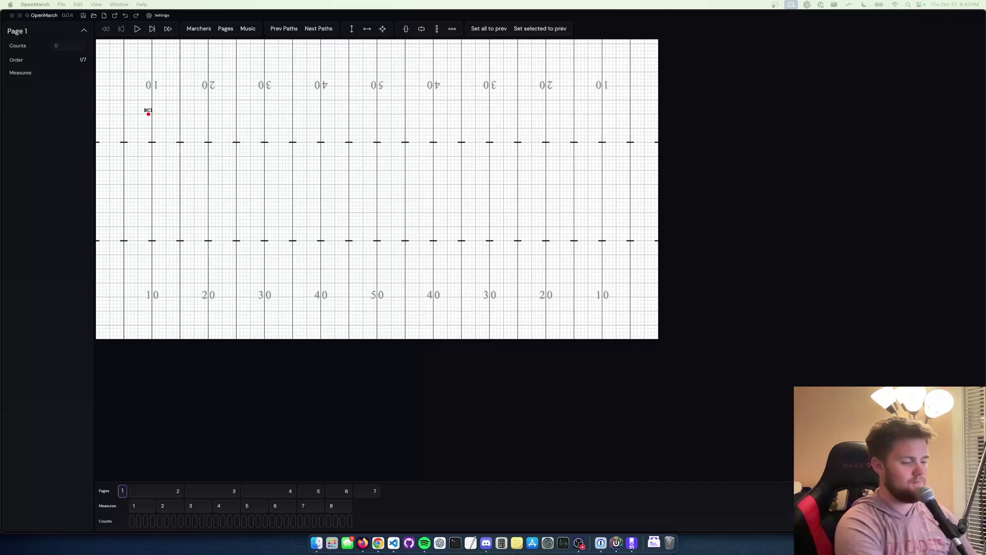
# Step: Close the open seven-page drill in OpenMarch 0.0.4 to return to the welcome screen
pyautogui.click(530, 223)
pyautogui.press('super+w')
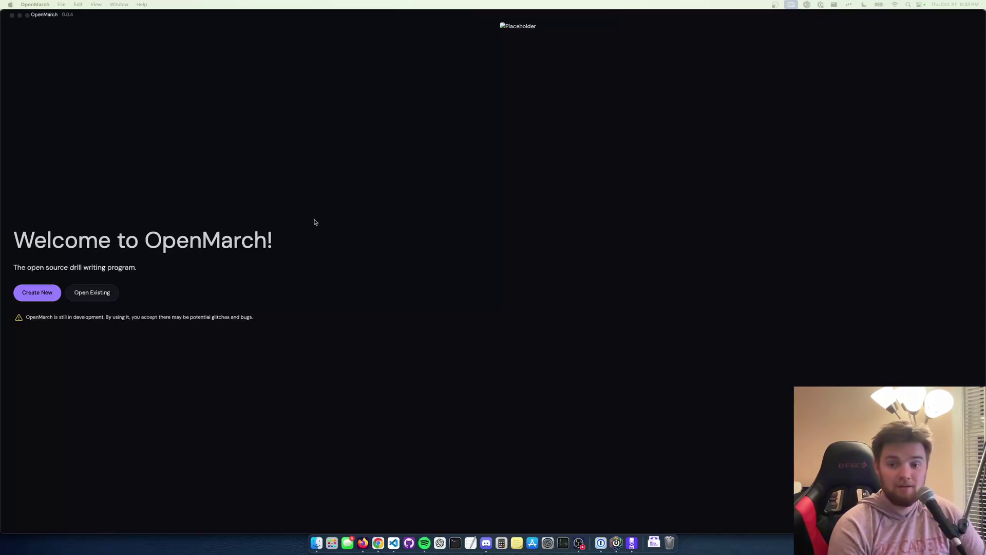
# Step: Create a new show named 'november update' saved on the Desktop
pyautogui.click(33, 294)
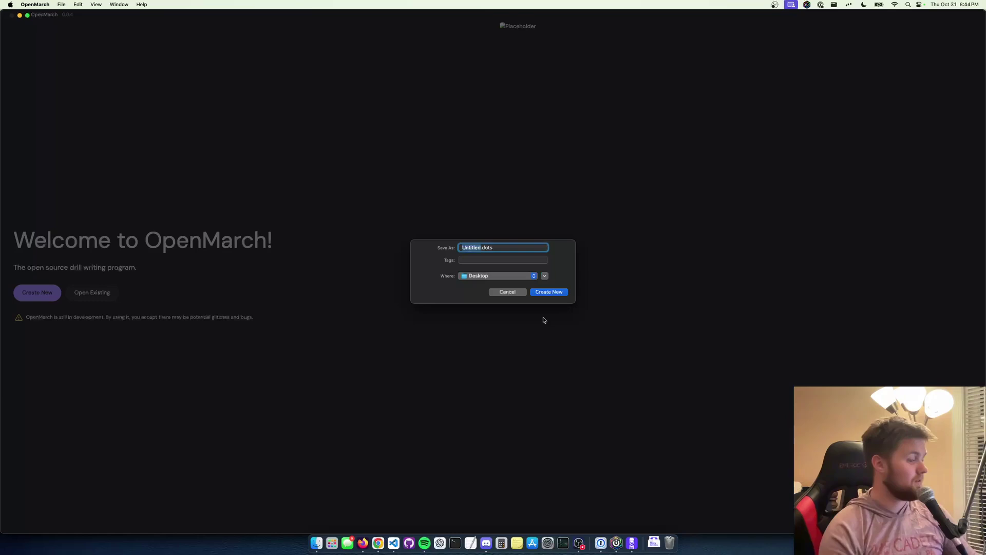
pyautogui.write('november')
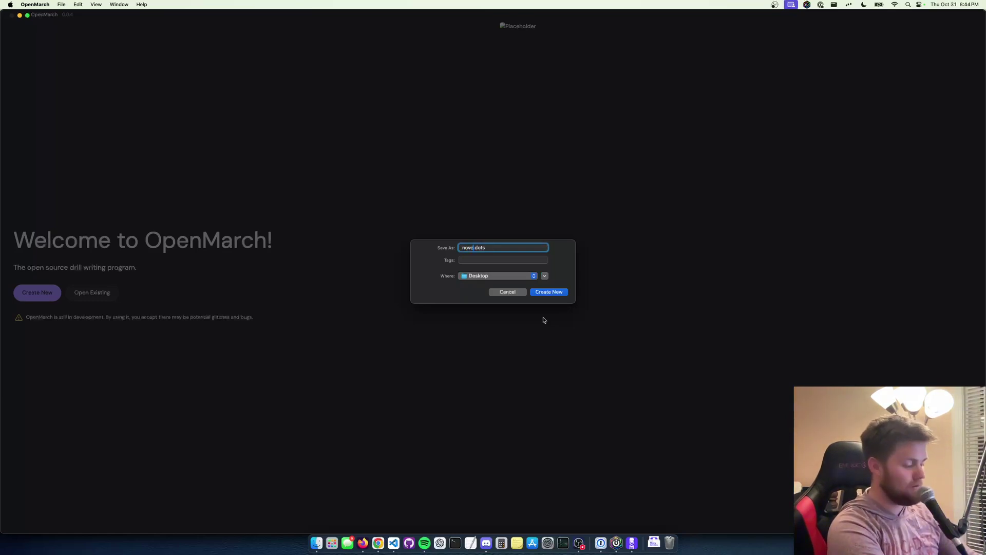
pyautogui.write(' update')
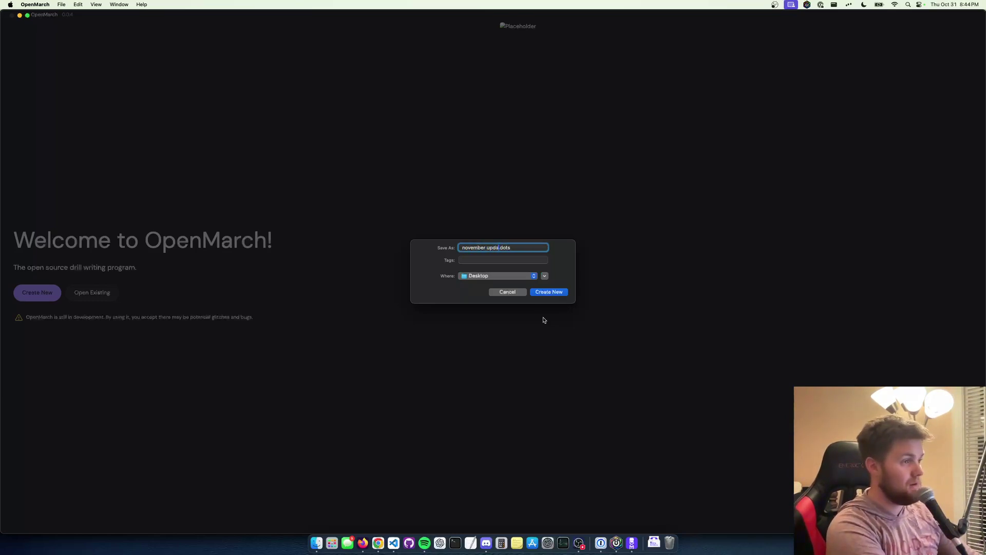
pyautogui.press('Return')
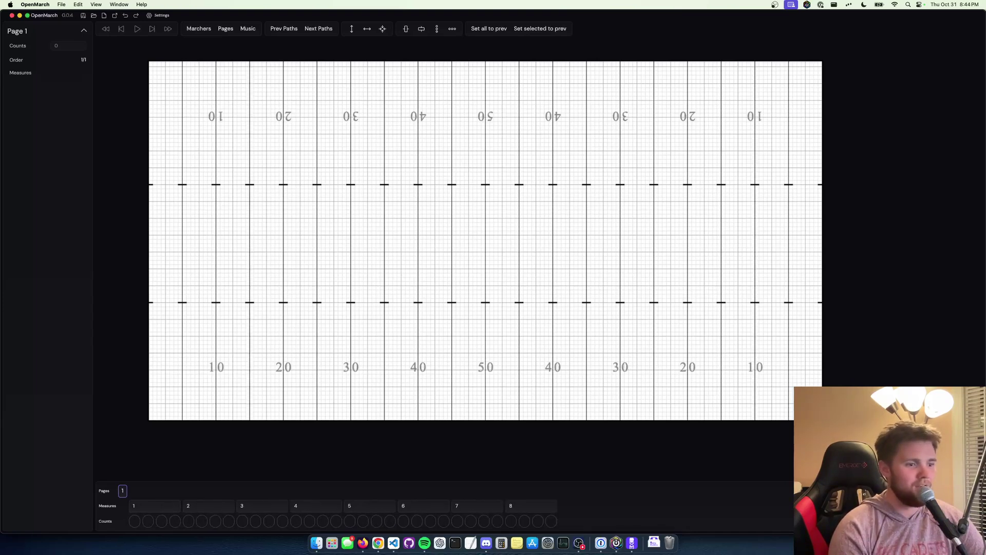
# Step: Collapse and re-expand the Page 1 details and pan around the empty field
pyautogui.scroll(-2, 198, 128)
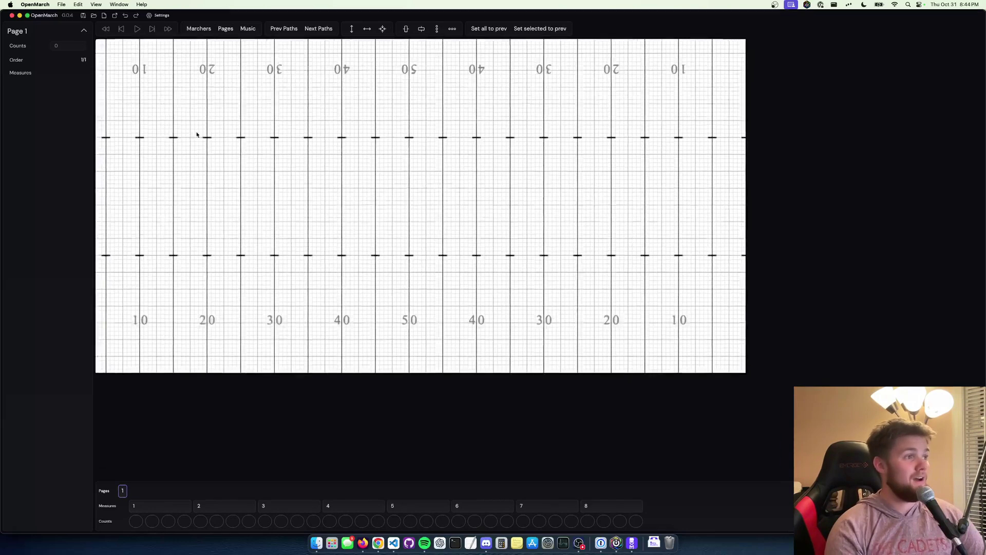
pyautogui.scroll(5, 346, 220)
pyautogui.hscroll(-5, 346, 221)
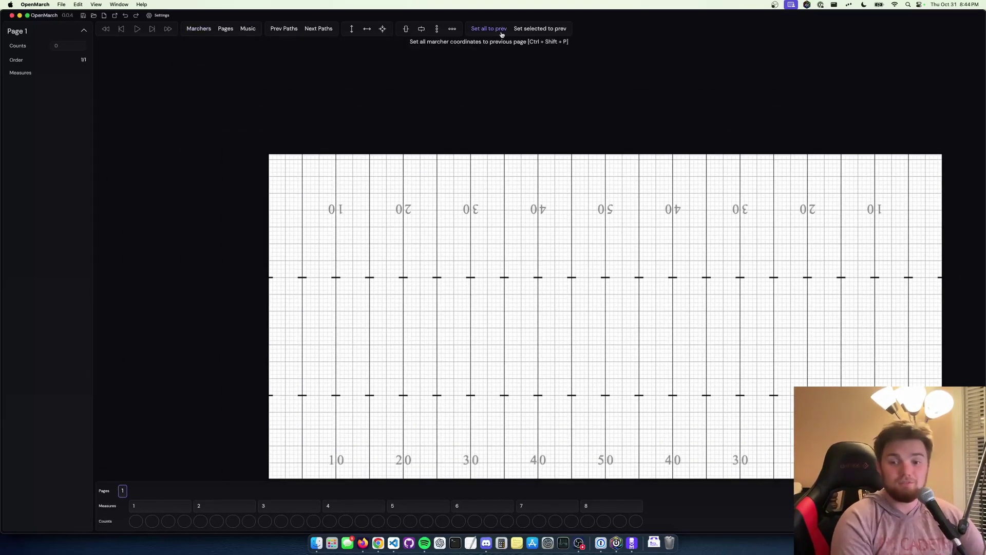
pyautogui.click(84, 30)
pyautogui.click(85, 31)
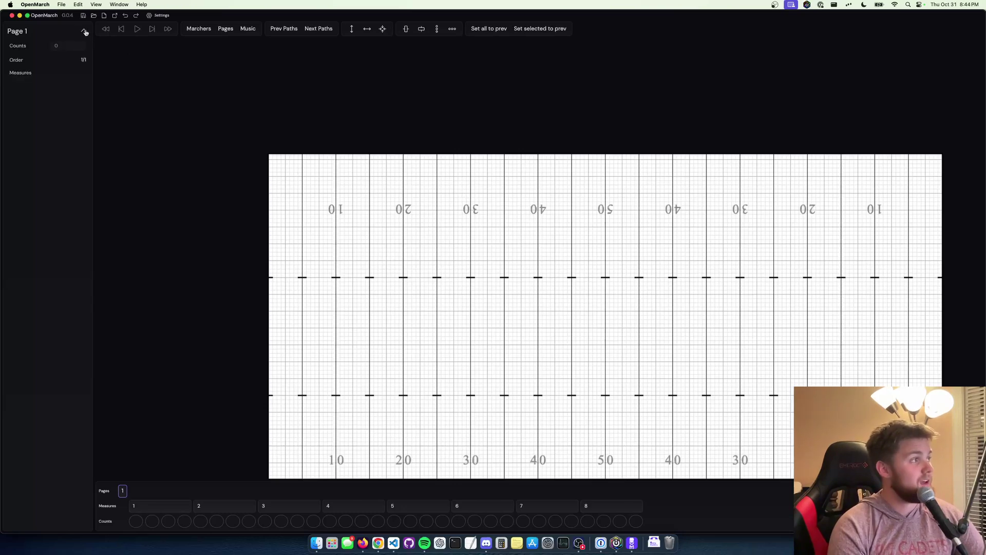
pyautogui.scroll(-3, 238, 117)
pyautogui.hscroll(3, 238, 117)
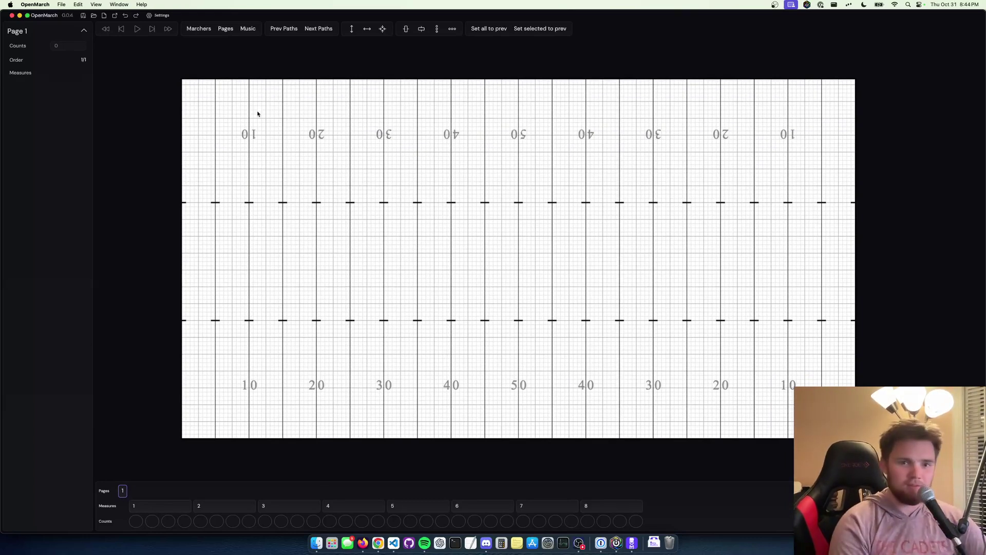
# Step: Set up a Baritone marcher in the Add Marchers form and submit it
pyautogui.click(199, 29)
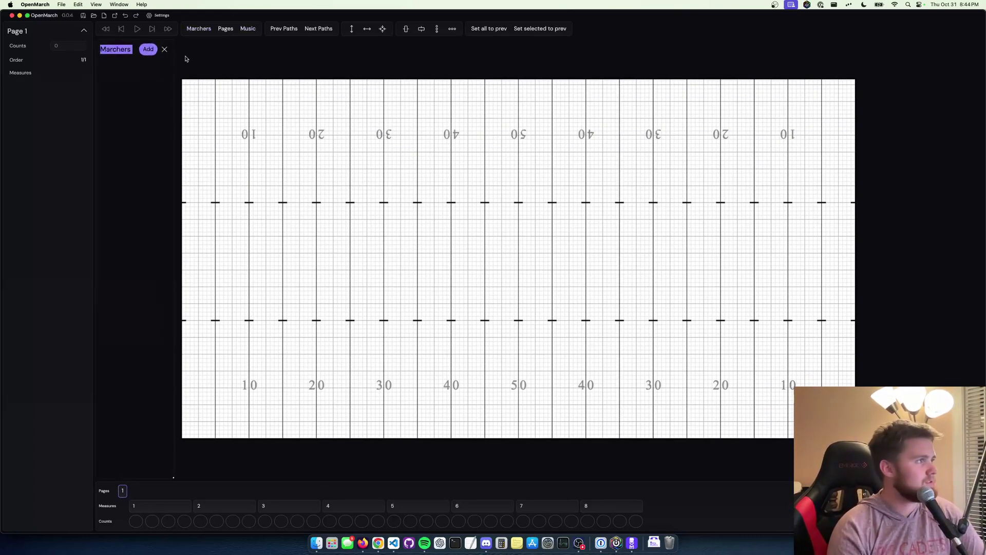
pyautogui.click(148, 49)
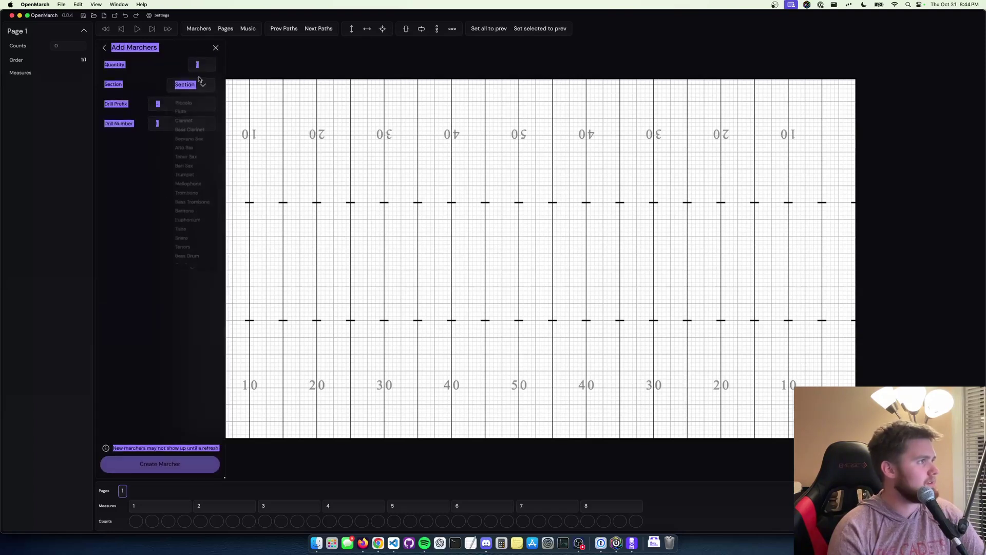
pyautogui.click(102, 191)
pyautogui.click(182, 83)
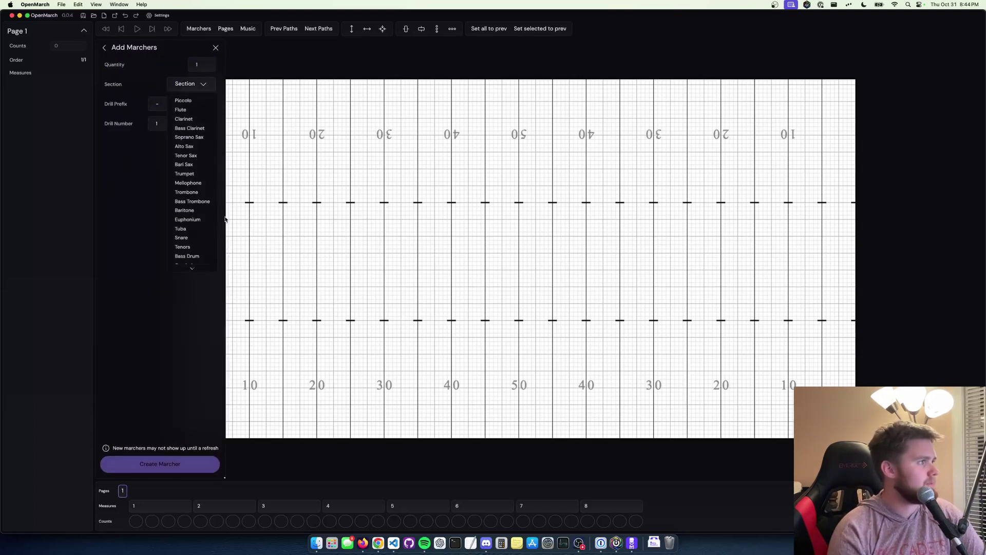
pyautogui.click(181, 210)
pyautogui.click(204, 122)
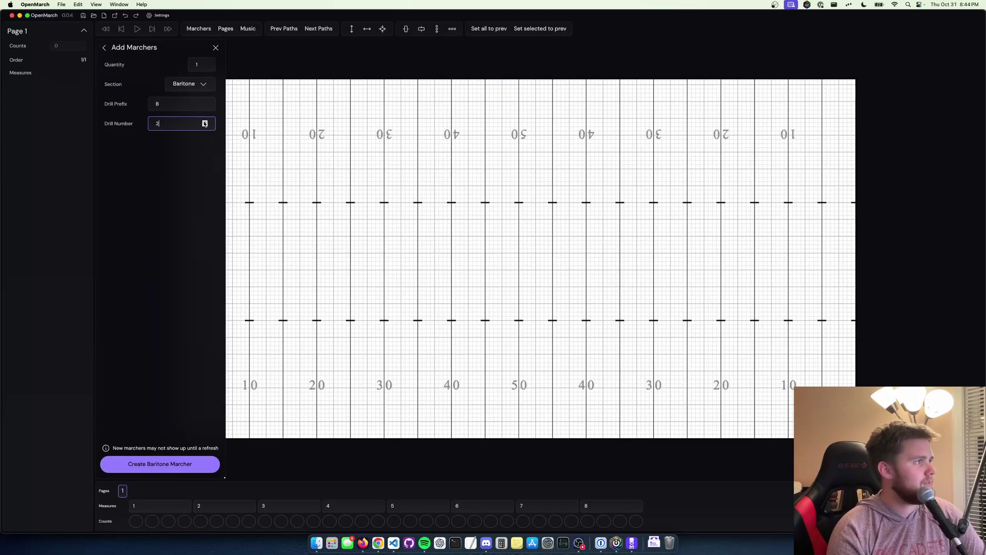
pyautogui.moveTo(273, 132); pyautogui.dragTo(390, 136)
pyautogui.click(169, 470)
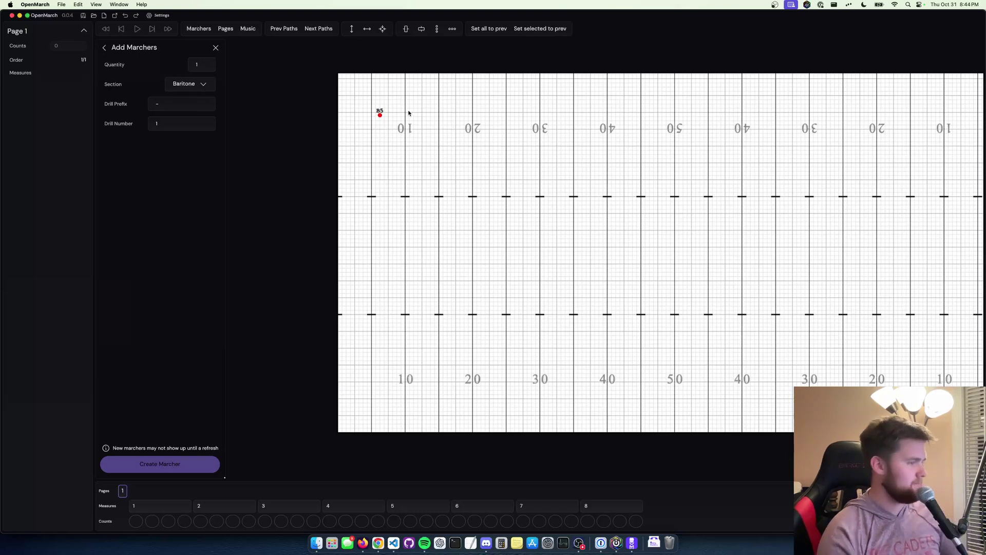
# Step: Adjust the quantity, Baritone section and B drill prefix in the form, then close it
pyautogui.click(207, 62)
pyautogui.click(207, 62)
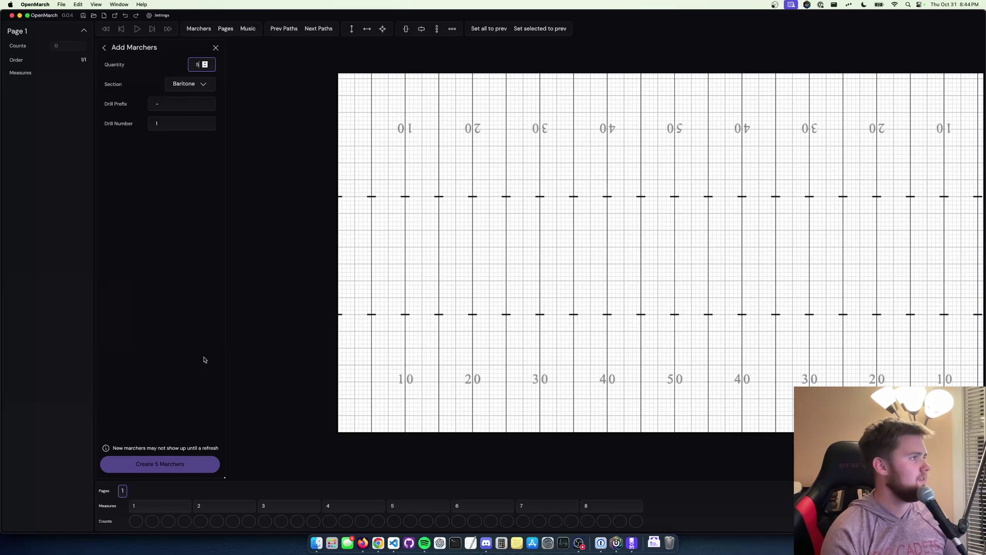
pyautogui.click(191, 86)
pyautogui.click(187, 214)
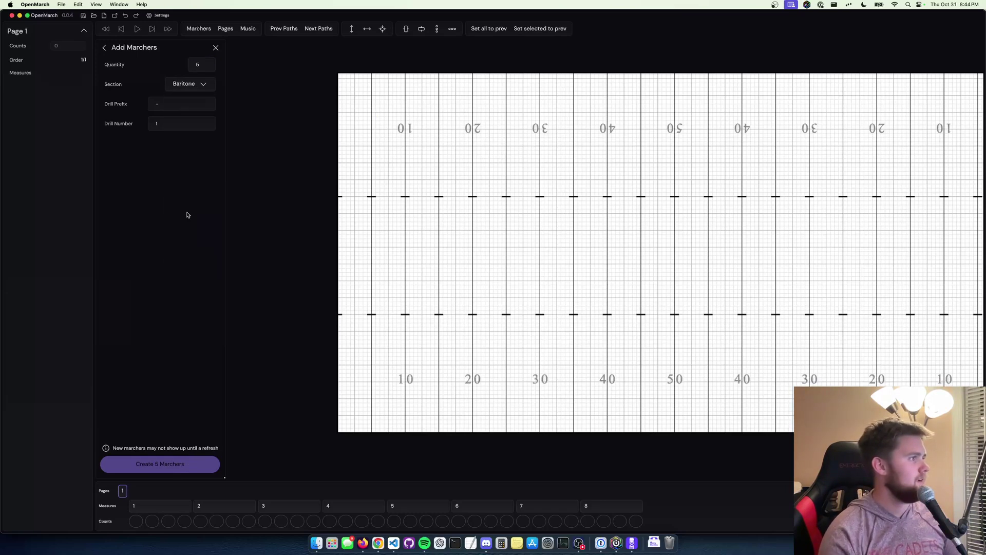
pyautogui.click(171, 105)
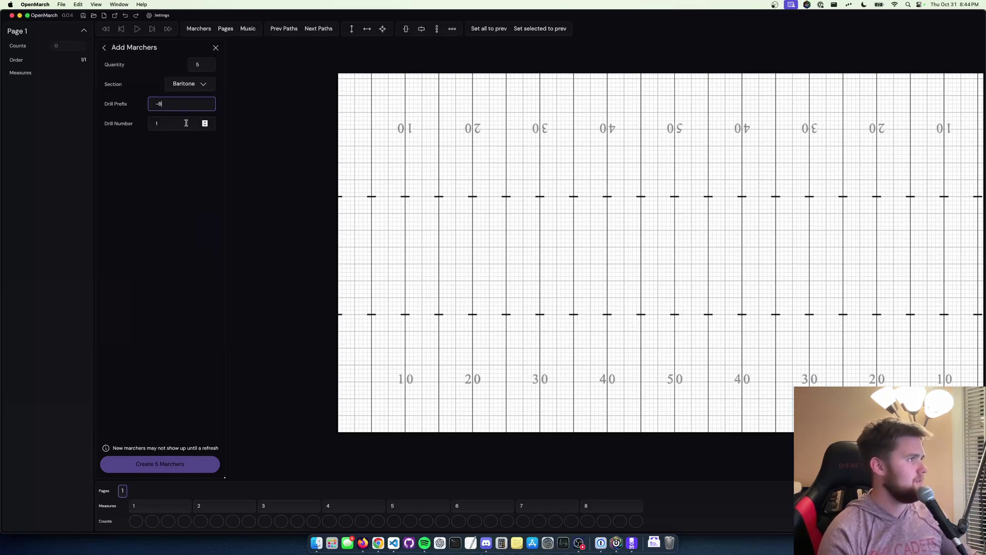
pyautogui.write('B')
pyautogui.press('BackSpace')
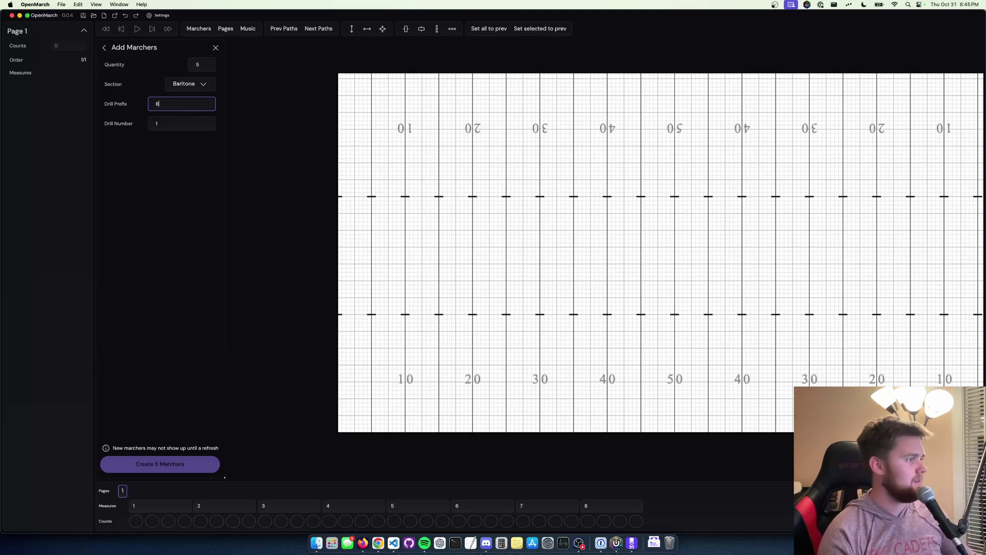
pyautogui.press('Tab')
pyautogui.click(214, 49)
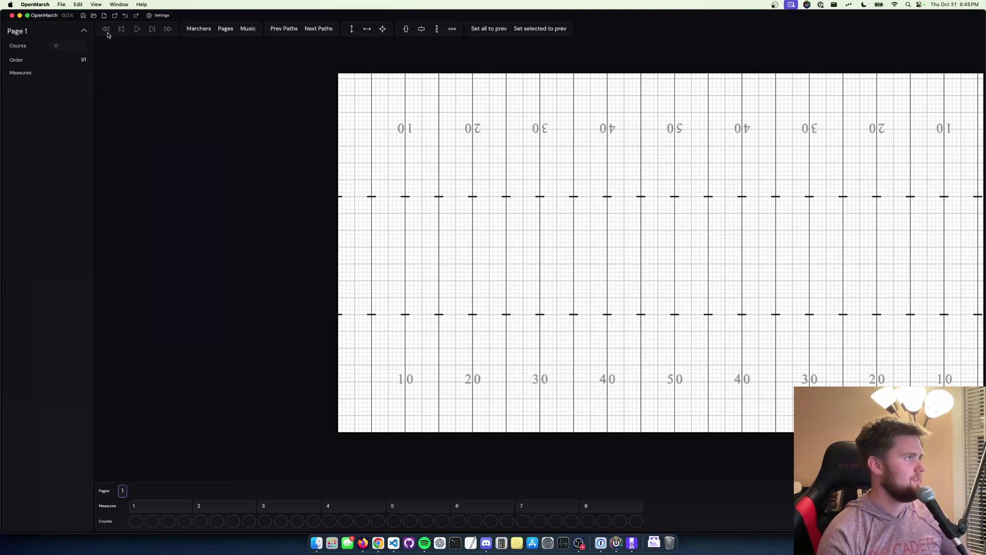
# Step: Create 5 Baritone marchers, B1 through B5
pyautogui.click(198, 28)
pyautogui.click(149, 50)
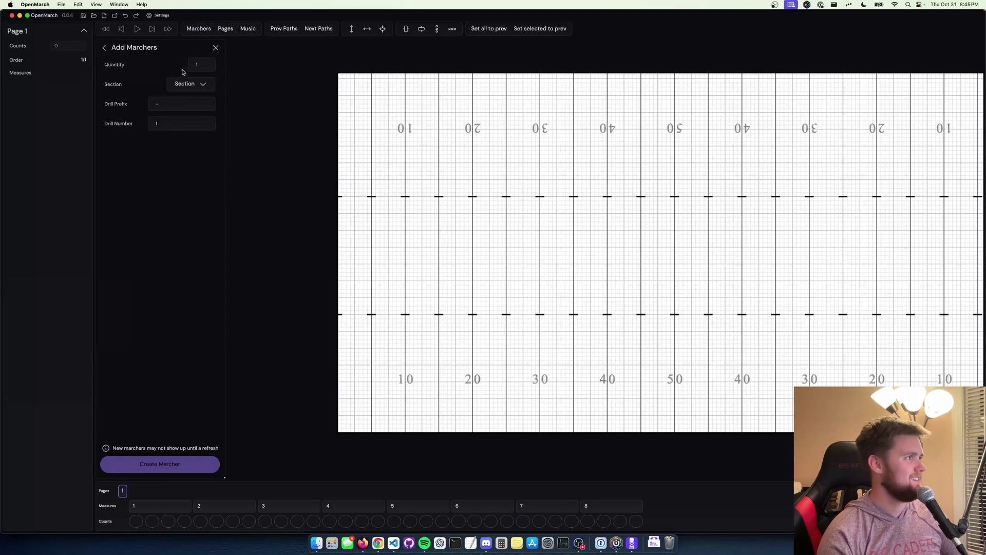
pyautogui.click(186, 84)
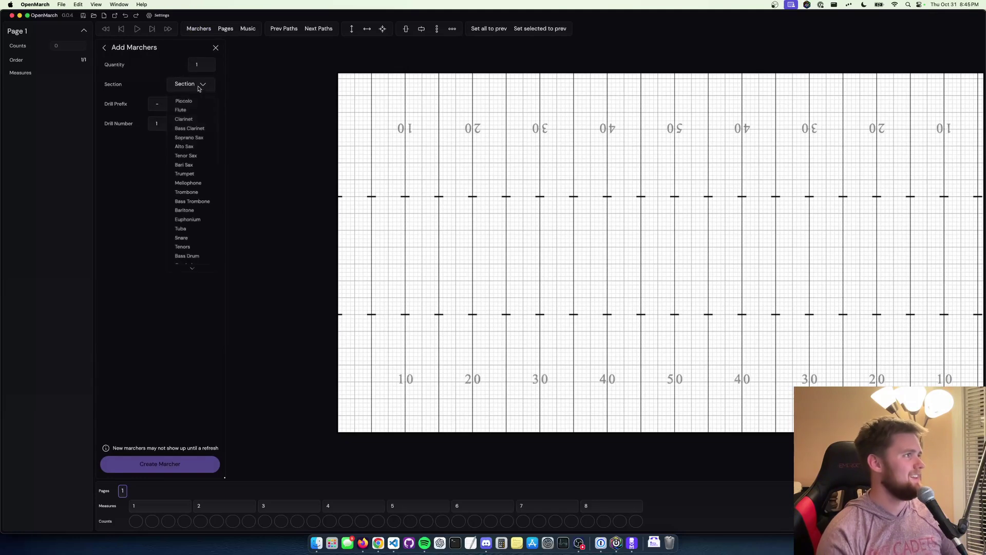
pyautogui.click(185, 211)
pyautogui.click(205, 62)
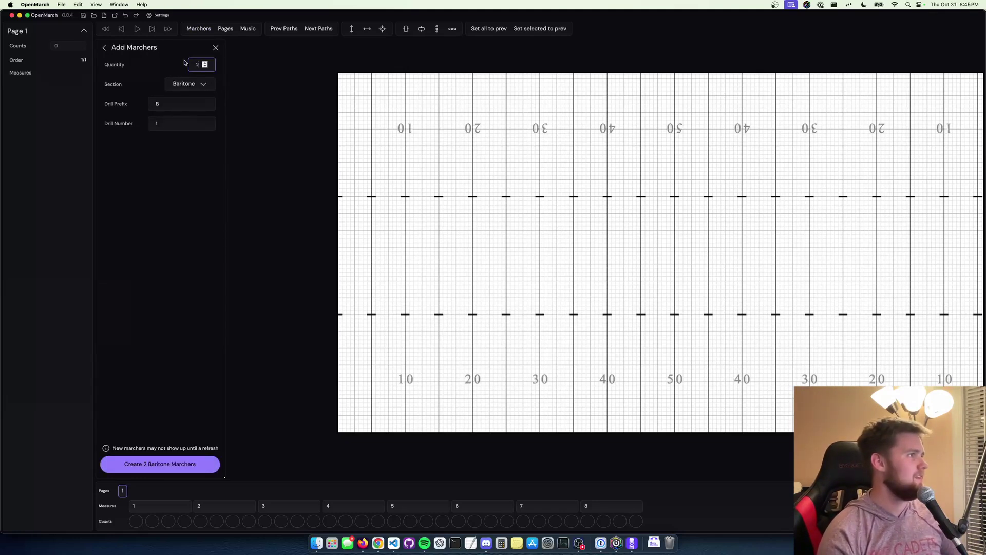
pyautogui.press('BackSpace')
pyautogui.write('5')
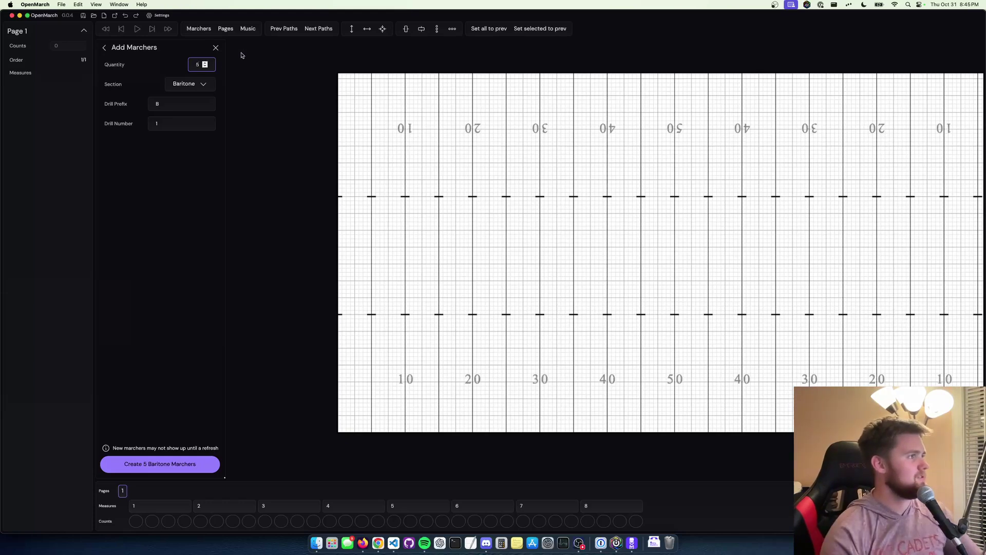
pyautogui.click(185, 463)
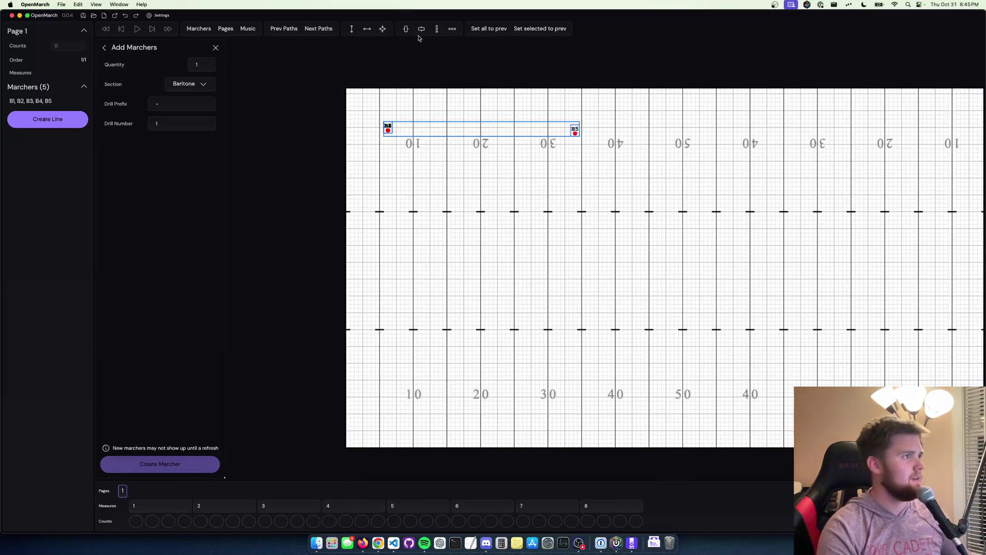
# Step: Move the five baritones B1–B5 down onto the field
pyautogui.click(573, 231)
pyautogui.moveTo(685, 119); pyautogui.dragTo(377, 175)
pyautogui.moveTo(482, 130); pyautogui.dragTo(524, 225)
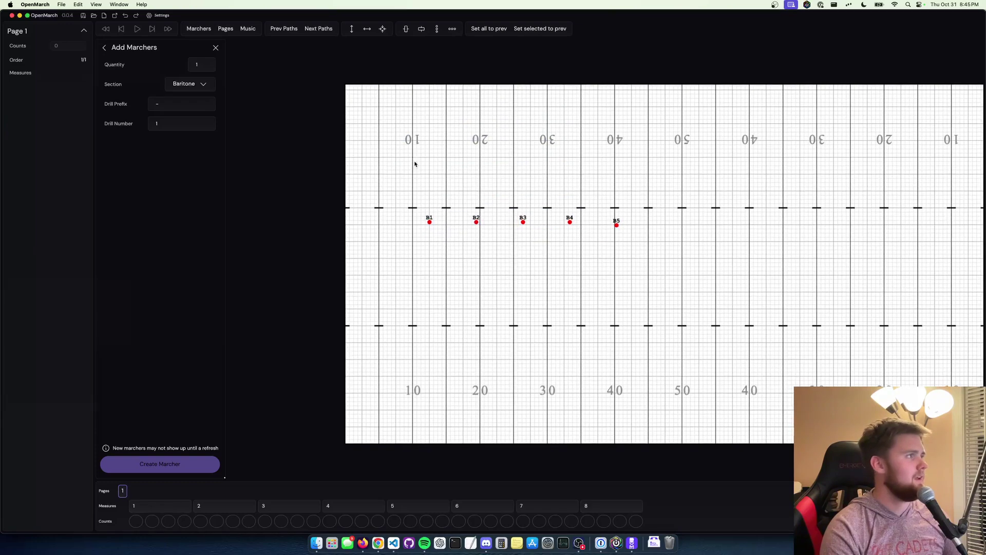
# Step: Create four Alto Sax marchers, A1–A4
pyautogui.click(190, 84)
pyautogui.click(182, 138)
pyautogui.click(210, 65)
pyautogui.press('BackSpace')
pyautogui.write('4')
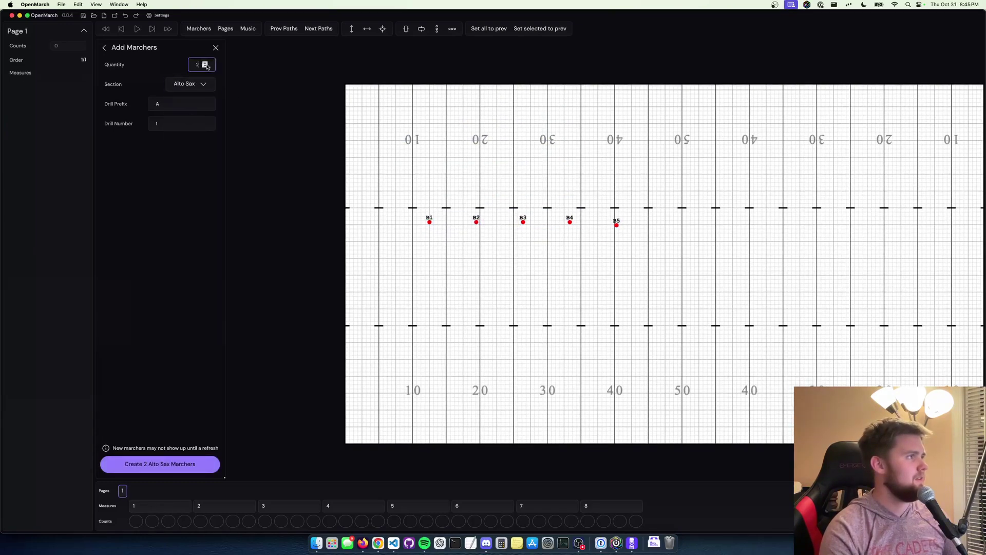
pyautogui.click(167, 473)
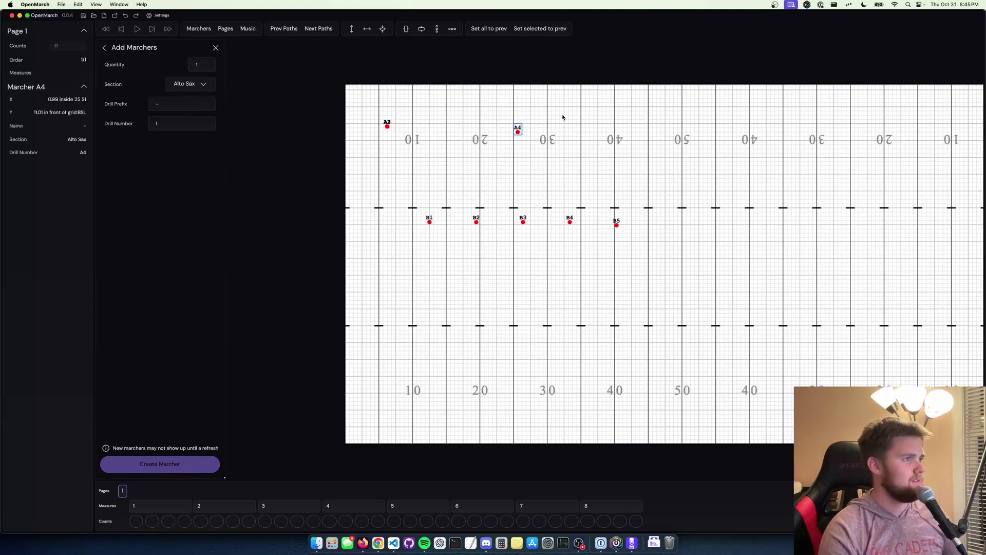
# Step: Space the alto saxes evenly, then align all nine marchers along one straight line
pyautogui.moveTo(562, 117); pyautogui.dragTo(356, 165)
pyautogui.click(453, 29)
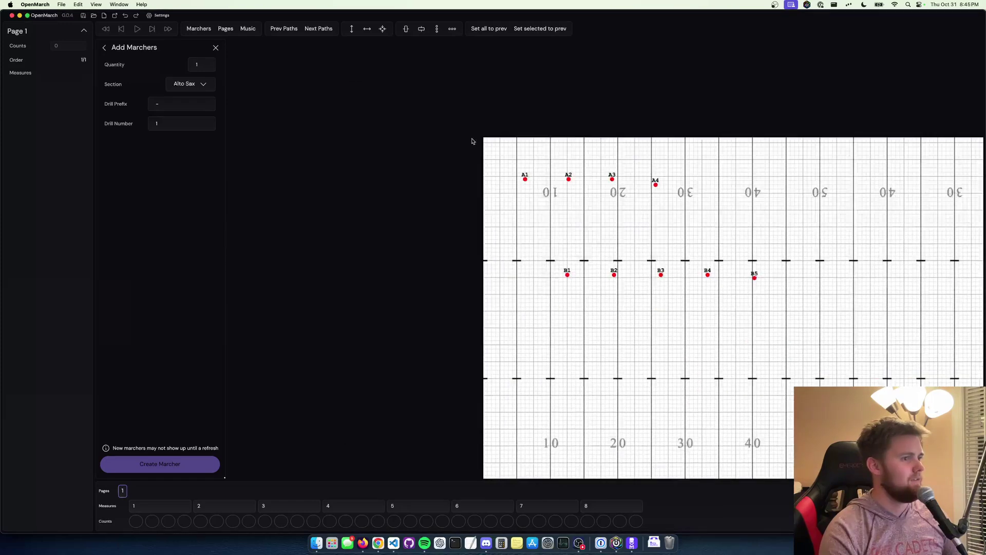
pyautogui.moveTo(379, 124); pyautogui.dragTo(712, 311)
pyautogui.moveTo(660, 278); pyautogui.dragTo(679, 307)
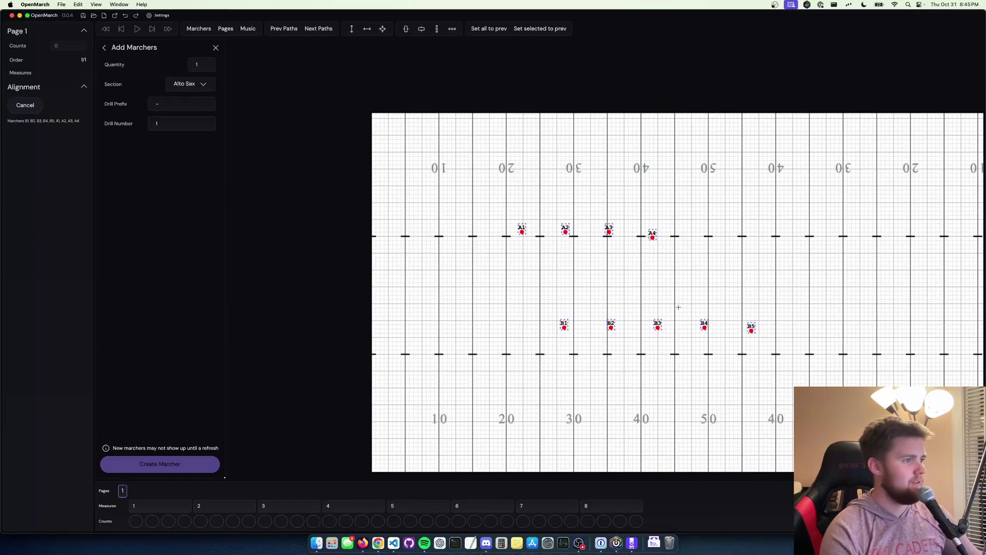
pyautogui.moveTo(450, 290); pyautogui.dragTo(852, 292)
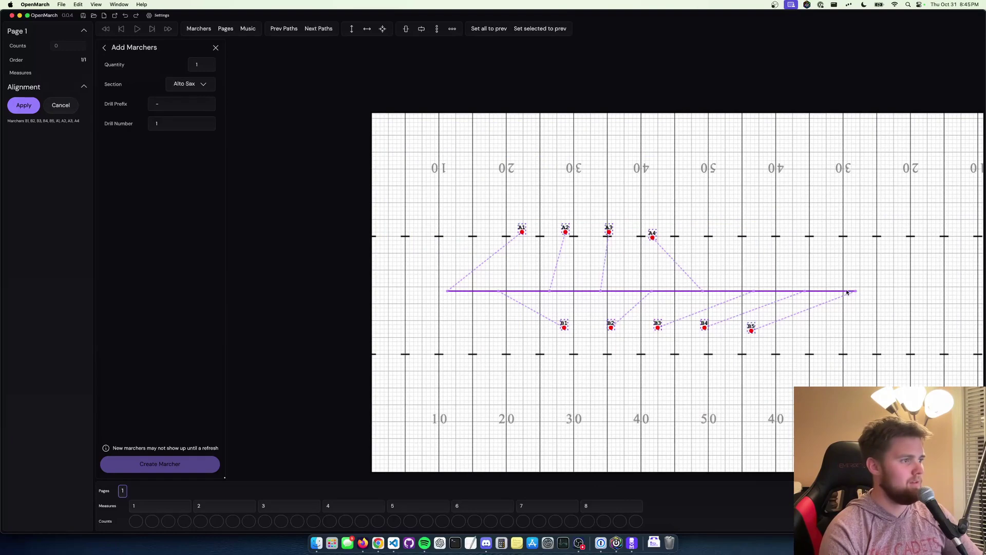
pyautogui.moveTo(569, 235); pyautogui.dragTo(545, 239)
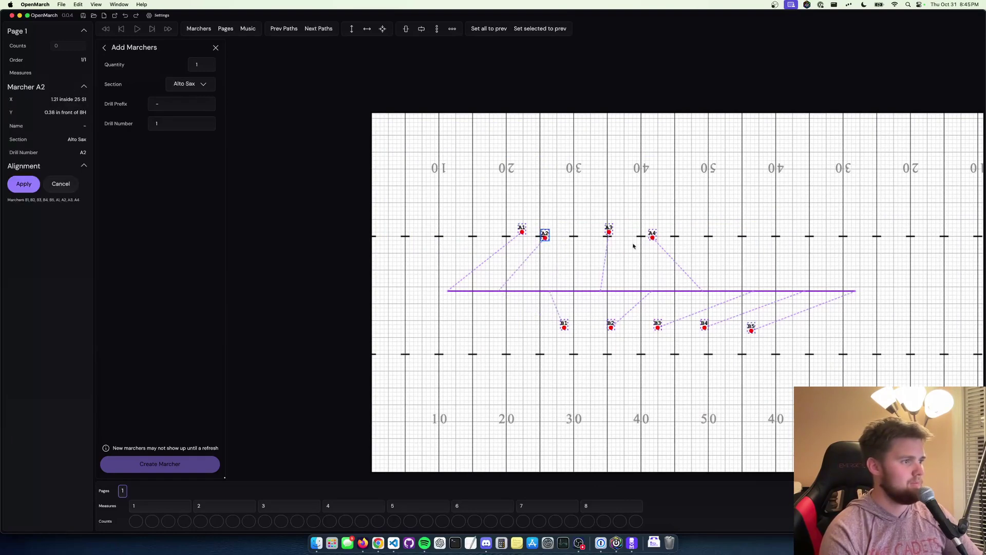
pyautogui.press('Return')
pyautogui.press('super+r')
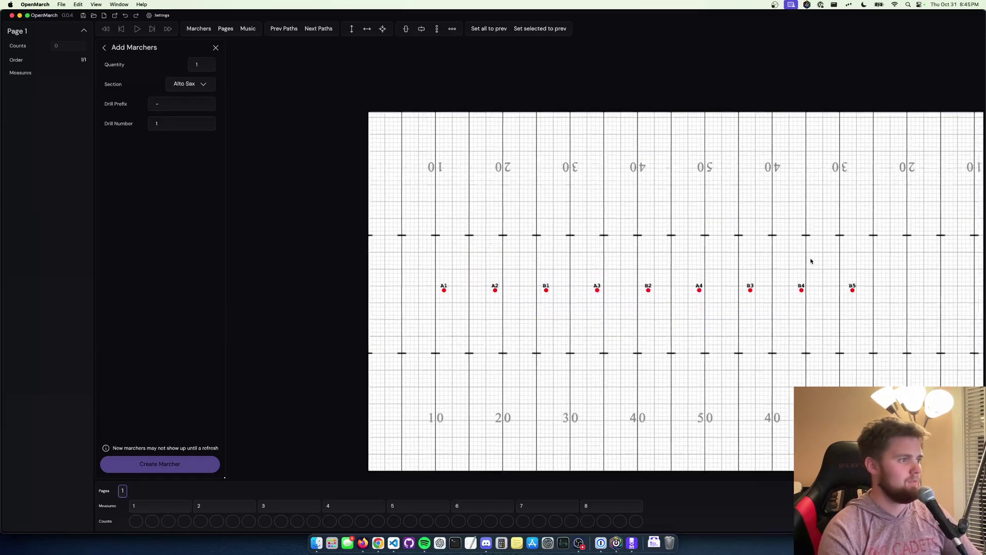
# Step: Add two 8-count pages, creating pages 2 and 3
pyautogui.click(216, 47)
pyautogui.click(226, 29)
pyautogui.click(230, 50)
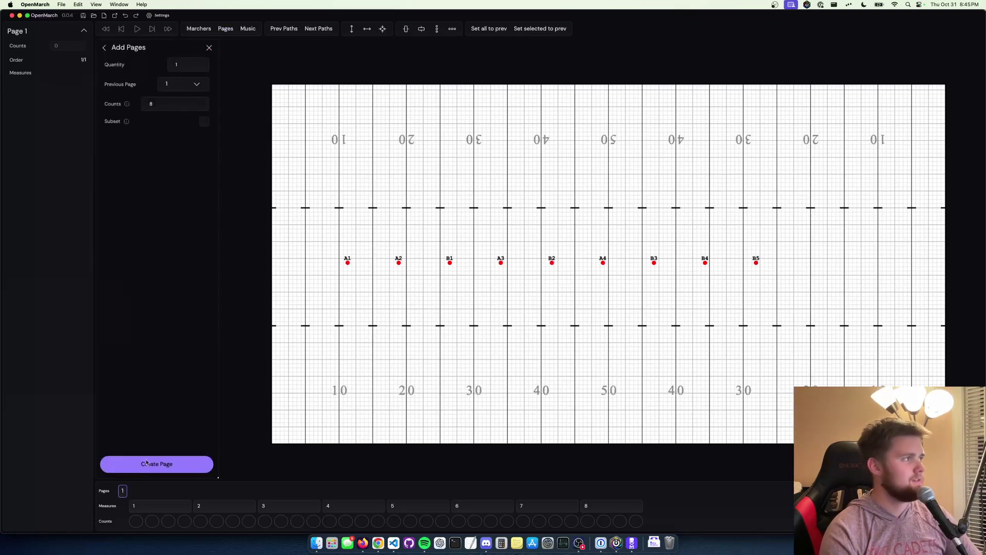
pyautogui.click(174, 463)
pyautogui.click(174, 463)
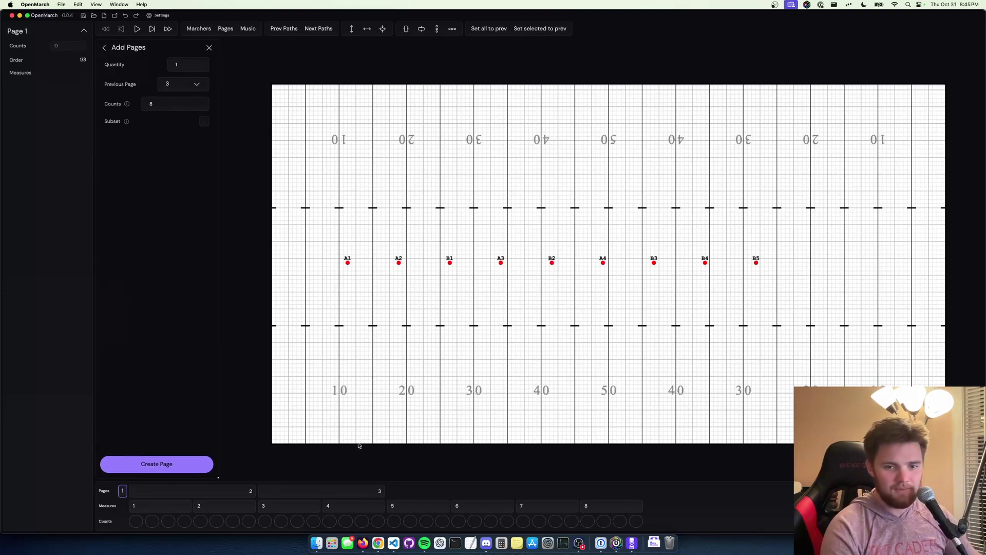
# Step: On page 2, move the nine-marcher row down onto the lower hash
pyautogui.click(250, 492)
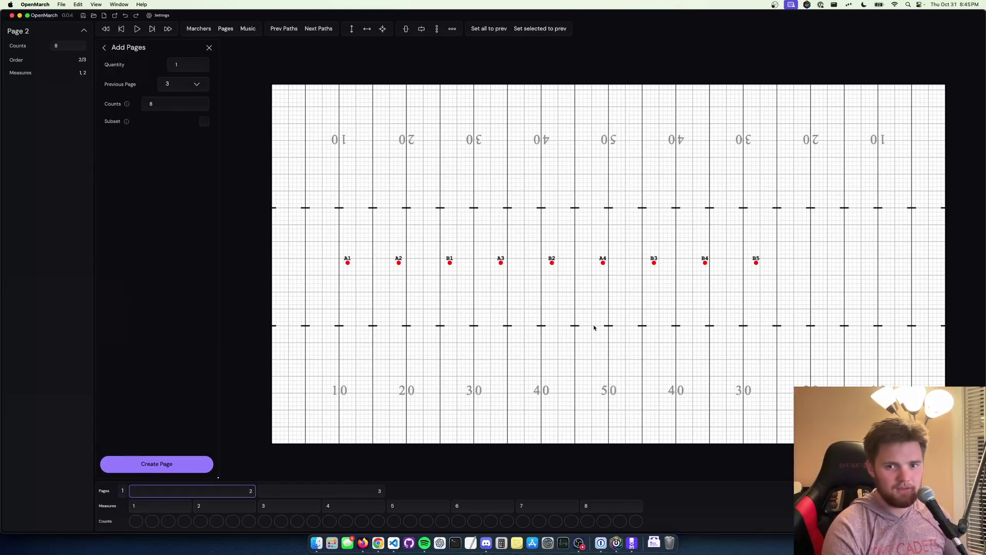
pyautogui.moveTo(797, 304); pyautogui.dragTo(275, 211)
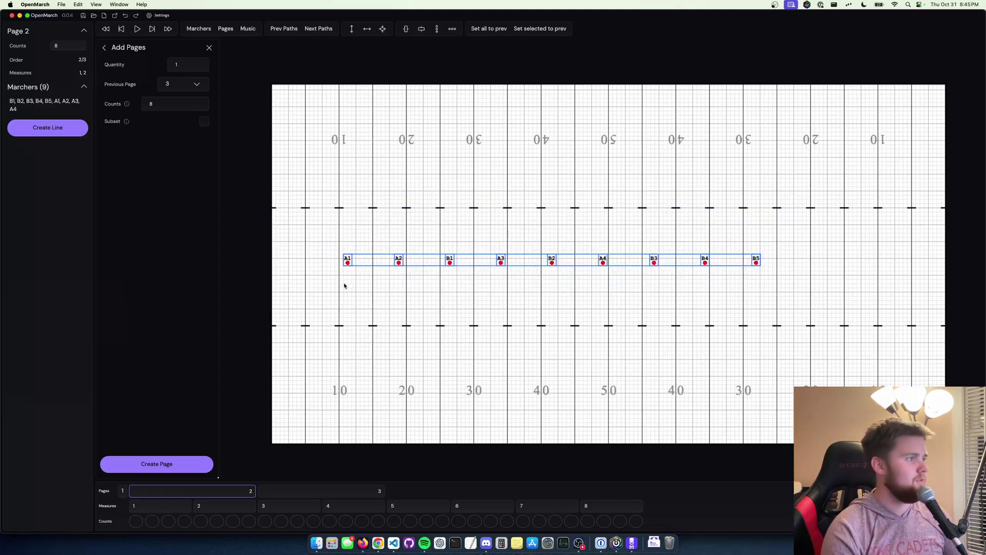
pyautogui.moveTo(353, 273); pyautogui.dragTo(396, 338)
pyautogui.click(416, 289)
# Step: On page 3, move the row up toward the upper hash, then play back from page 1
pyautogui.press('e')
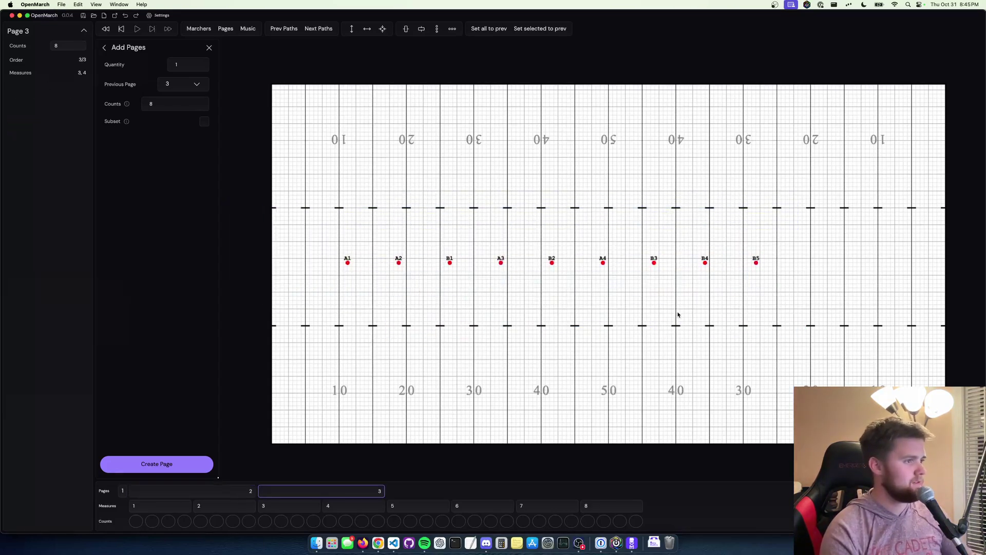
pyautogui.moveTo(800, 329); pyautogui.dragTo(319, 221)
pyautogui.moveTo(347, 262); pyautogui.dragTo(375, 181)
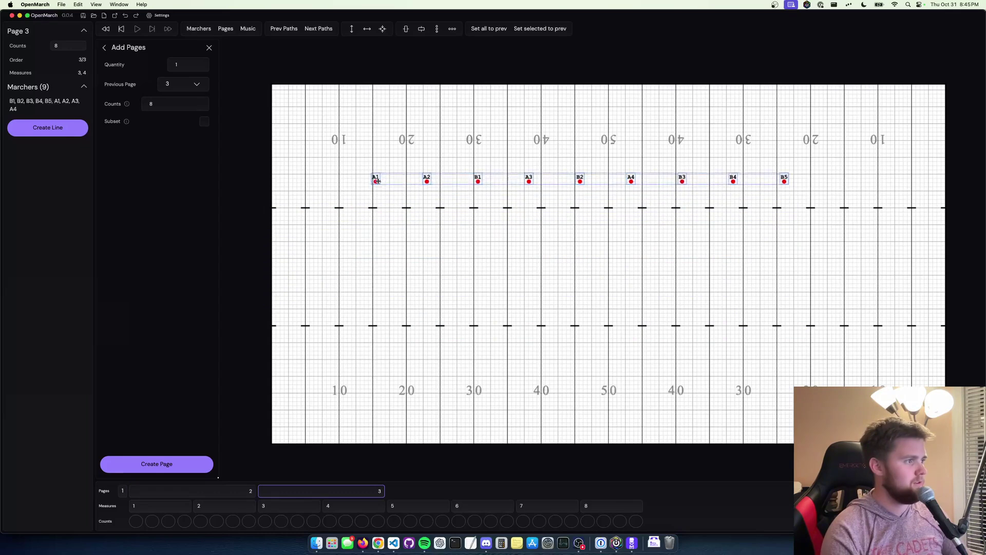
pyautogui.press('q')
pyautogui.press('q')
pyautogui.press('space')
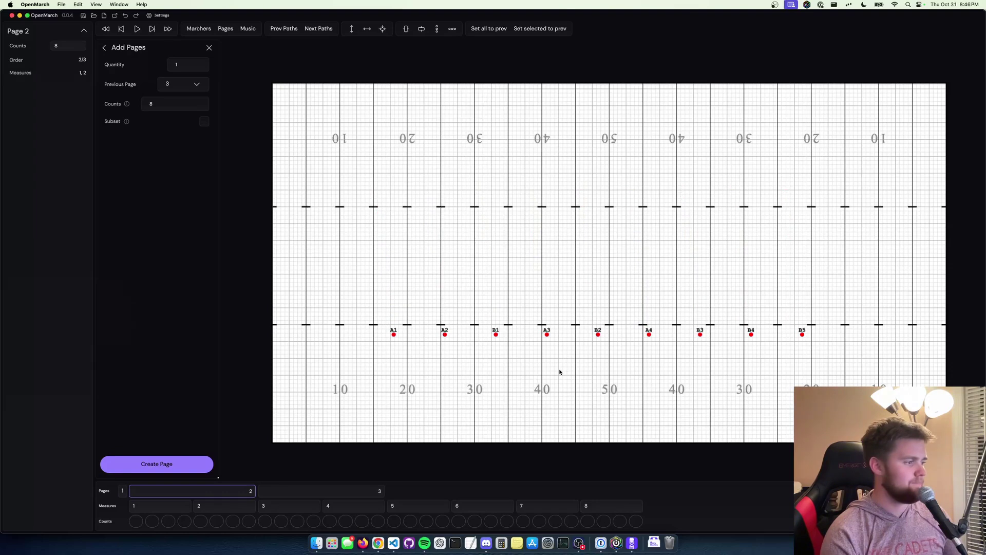
pyautogui.press('q')
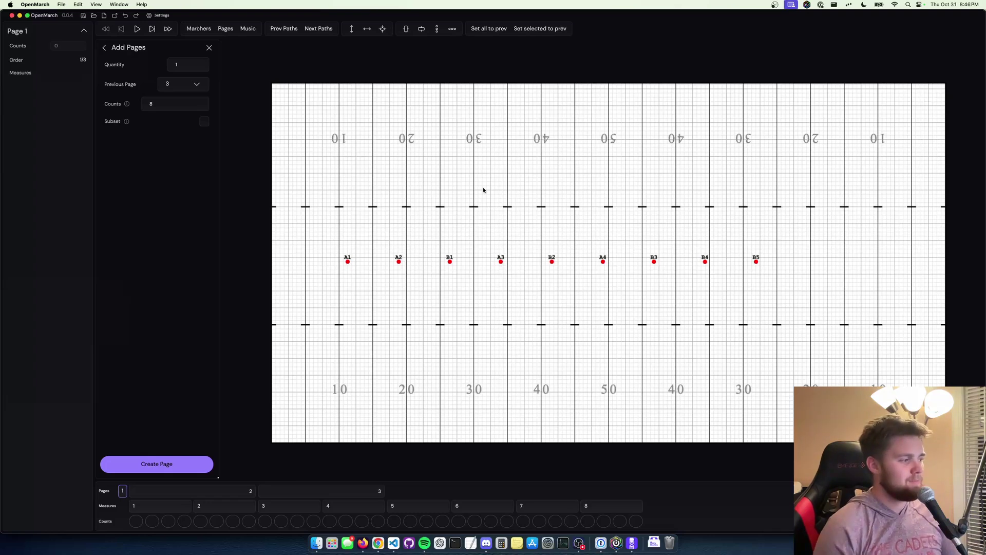
# Step: Repeatedly undo and redo the added pages and marcher placements, ending with page 3 restored
pyautogui.press('super+z')
pyautogui.press('super+z')
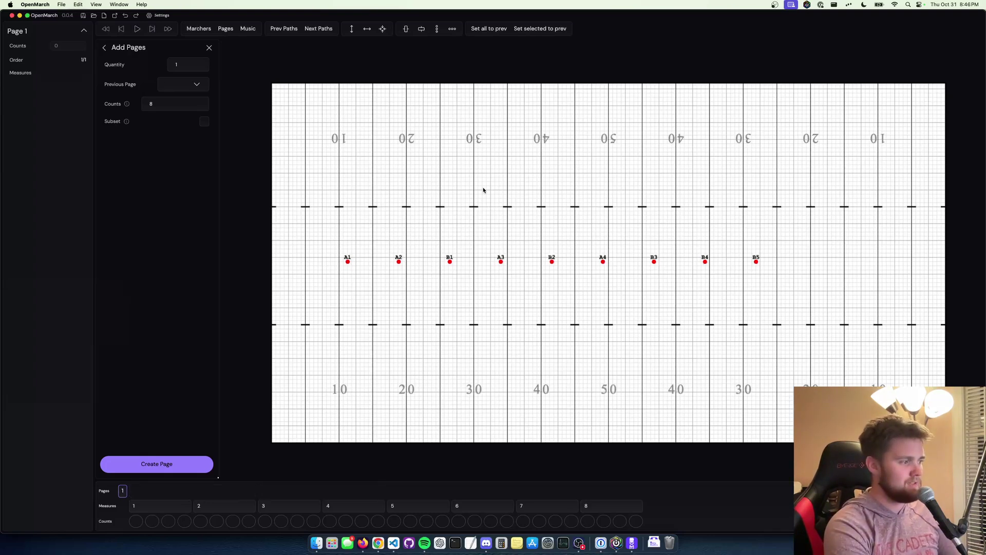
pyautogui.press('super+z')
pyautogui.press('super+z')
pyautogui.press('super+z')
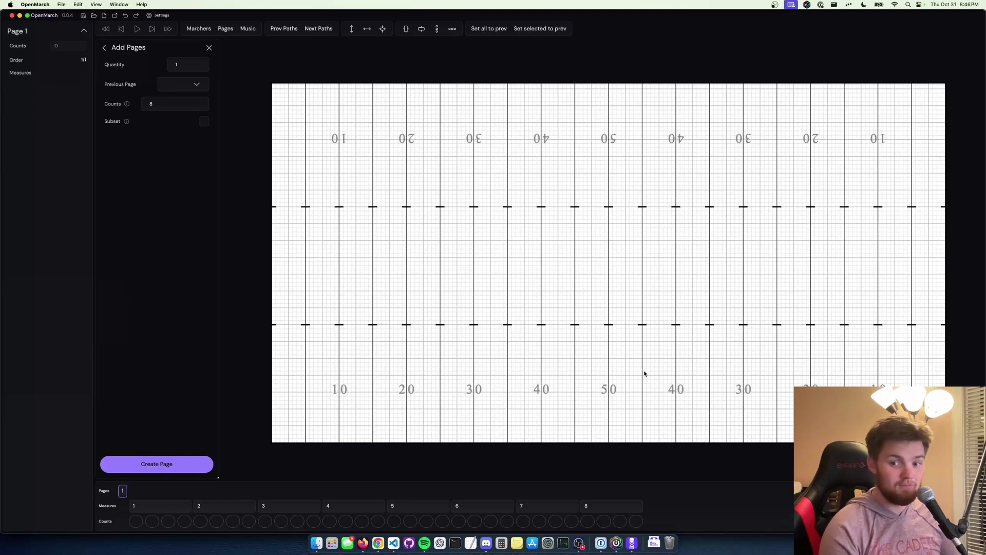
pyautogui.press('super+z')
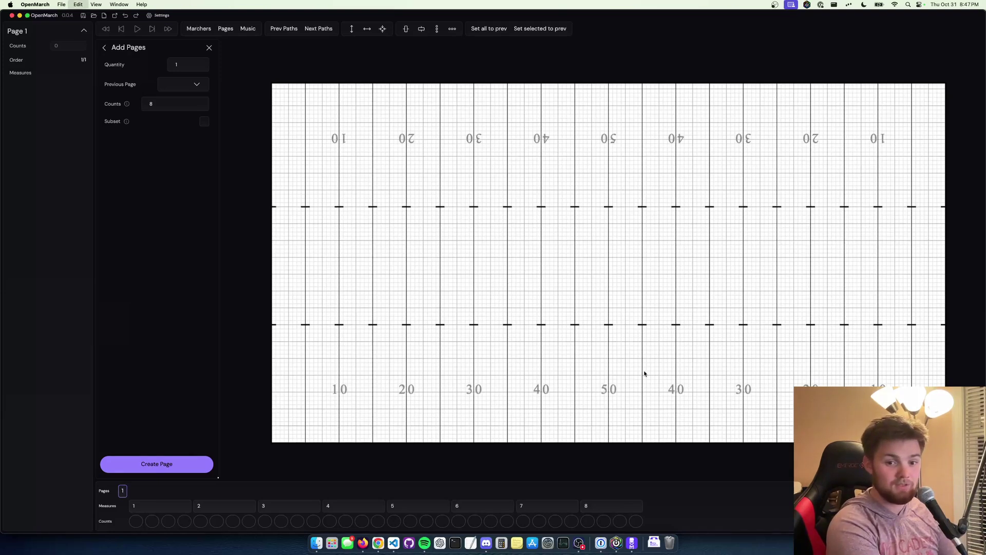
pyautogui.press('super+shift+z')
pyautogui.press('super+shift+z')
pyautogui.press('super+shift+z')
pyautogui.press('super+shift+z')
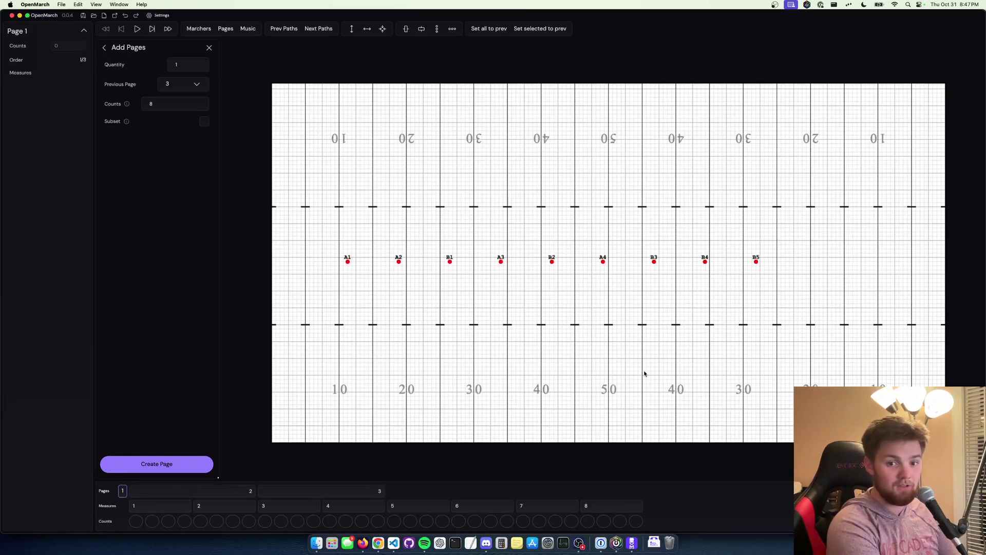
pyautogui.press('super+z')
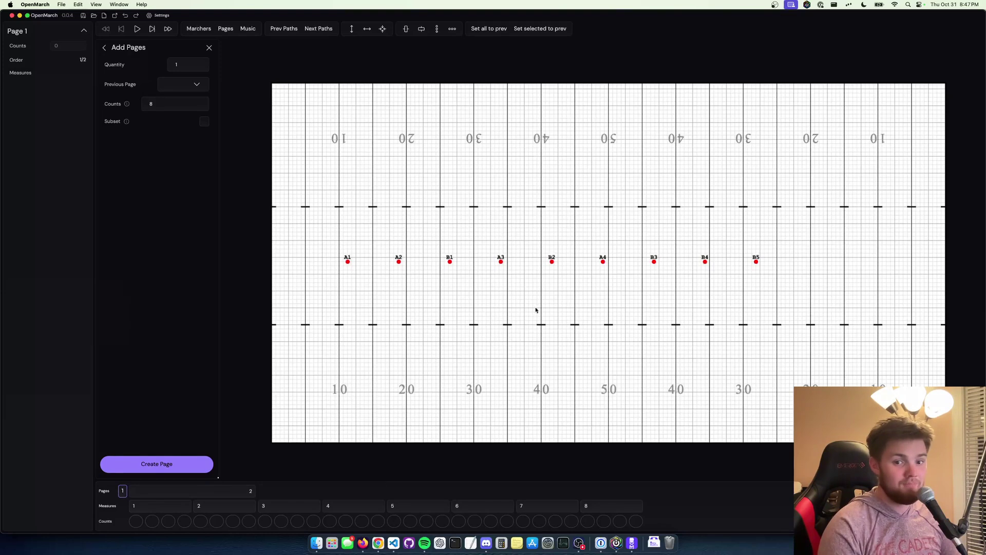
pyautogui.press('super+shift+z')
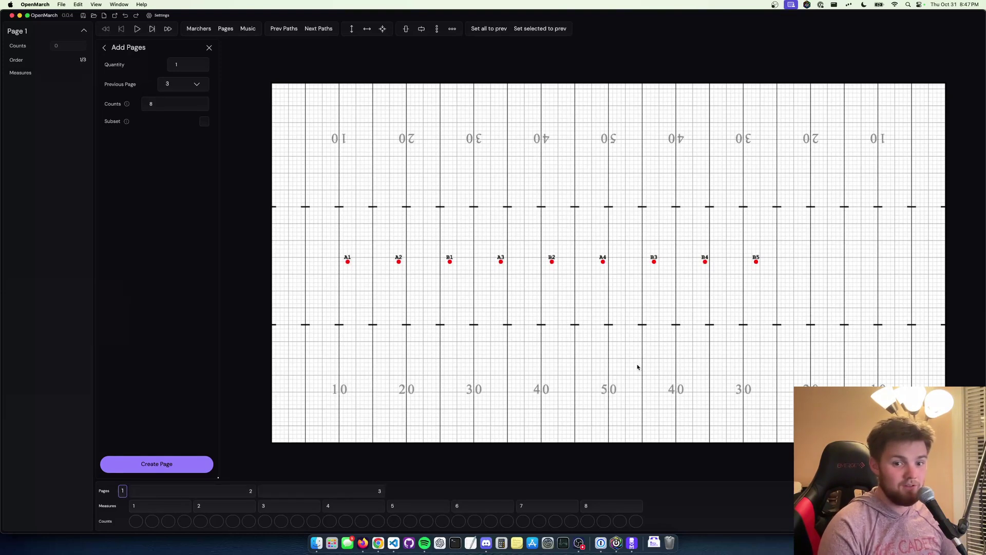
pyautogui.press('super+z')
pyautogui.press('super+shift+z')
pyautogui.press('super+z')
pyautogui.press('super+shift+z')
pyautogui.press('super+z')
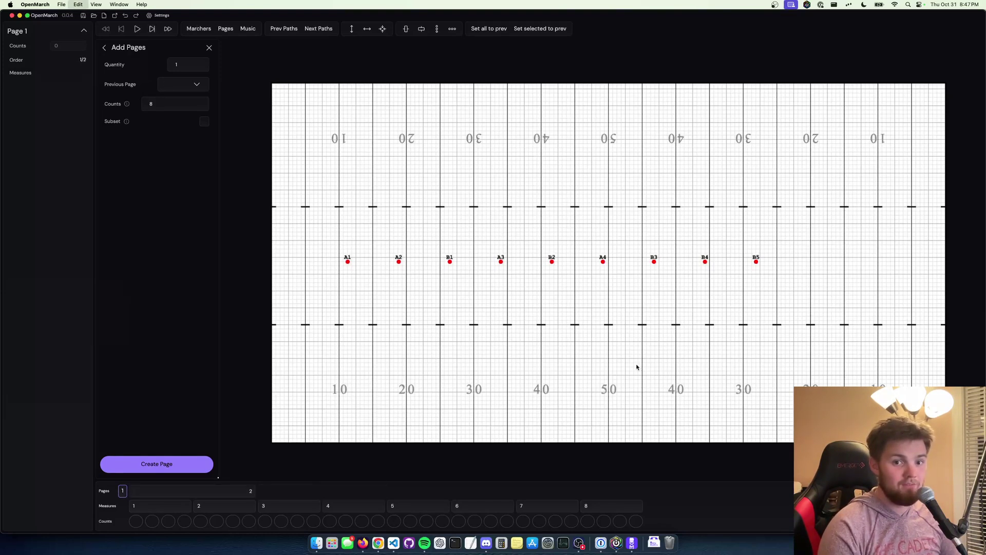
pyautogui.press('super+shift+z')
pyautogui.press('super+z')
pyautogui.press('super+shift+z')
# Step: Close the Add Pages panel, then undo and redo so pages 2 and 3 remain
pyautogui.click(209, 47)
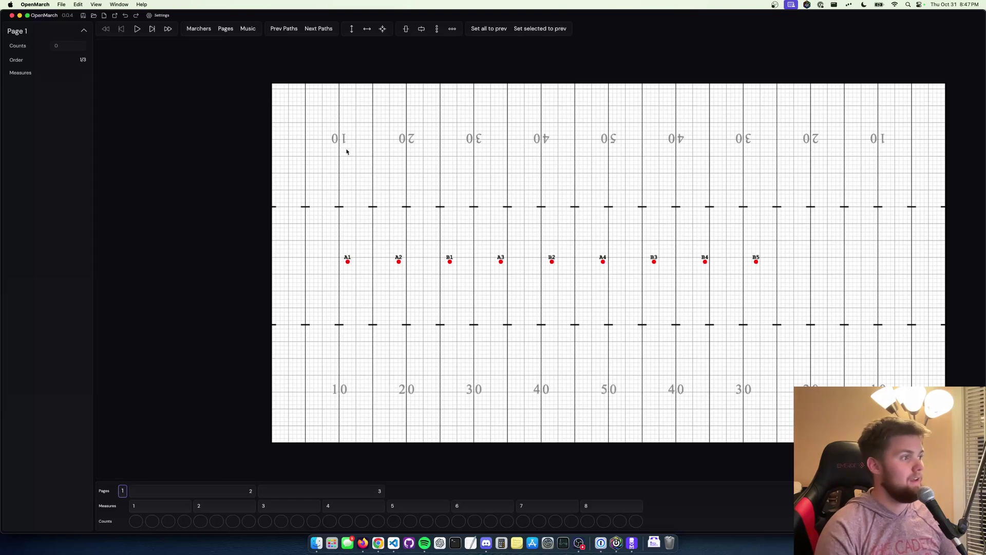
pyautogui.press('super+z')
pyautogui.press('super+z')
pyautogui.press('super+shift+z')
pyautogui.press('super+shift+z')
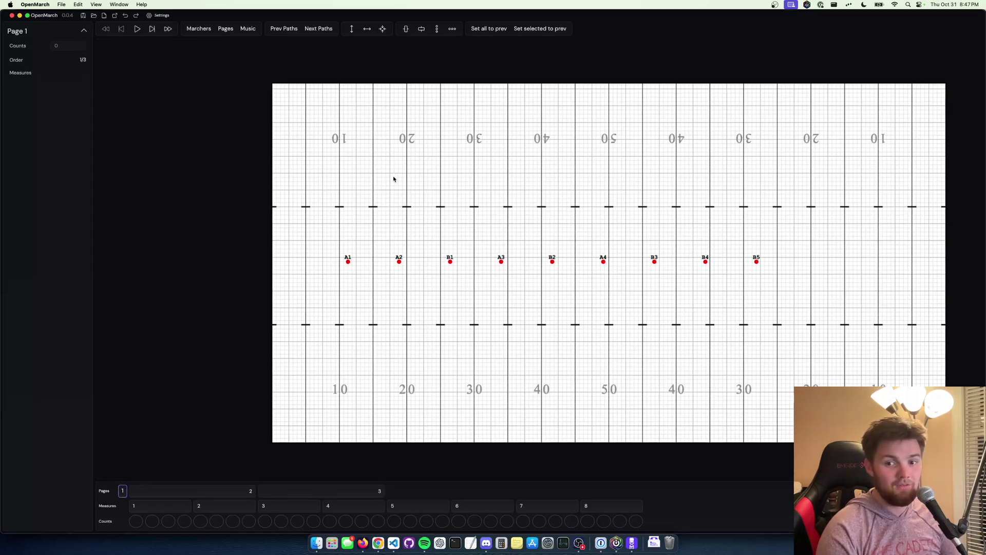
pyautogui.press('super+z')
pyautogui.press('super+z')
pyautogui.press('super+shift+z')
pyautogui.press('super+shift+z')
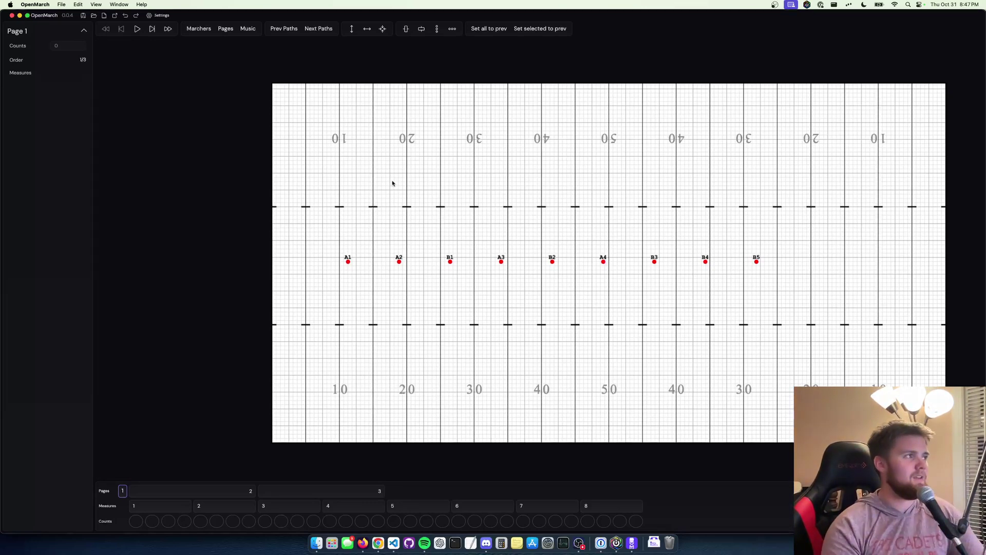
# Step: Remove page 3 in Edit Pages, save, and confirm the Delete warning and alert
pyautogui.click(228, 27)
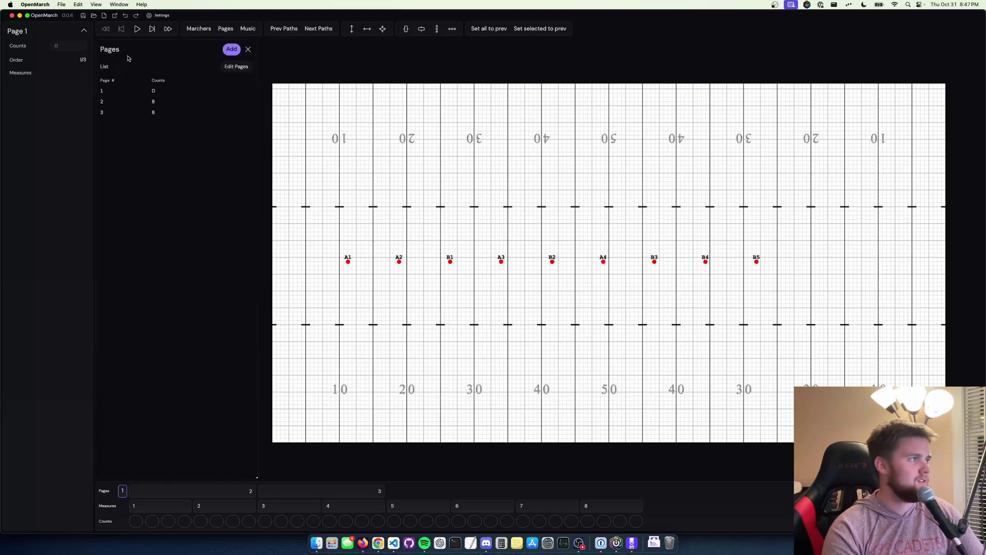
pyautogui.click(231, 66)
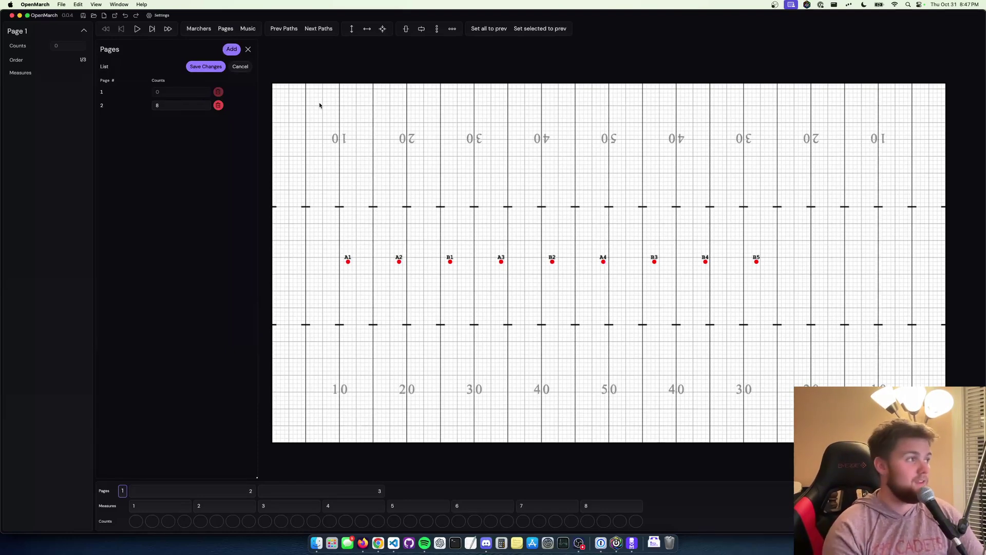
pyautogui.click(219, 105)
pyautogui.moveTo(494, 276)
pyautogui.mouseDown()
pyautogui.moveTo(452, 263)
pyautogui.moveTo(478, 271)
pyautogui.mouseUp()
pyautogui.click(444, 280)
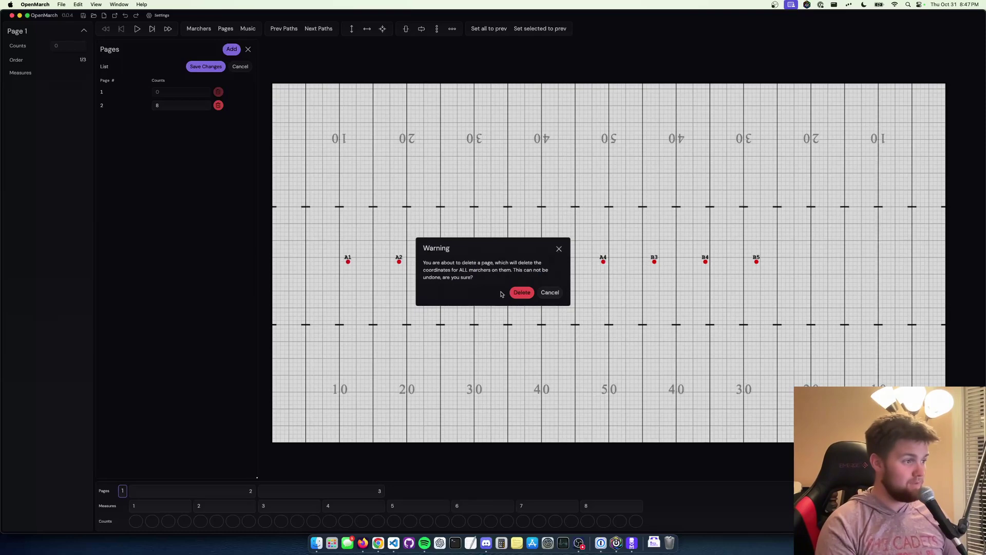
pyautogui.click(518, 293)
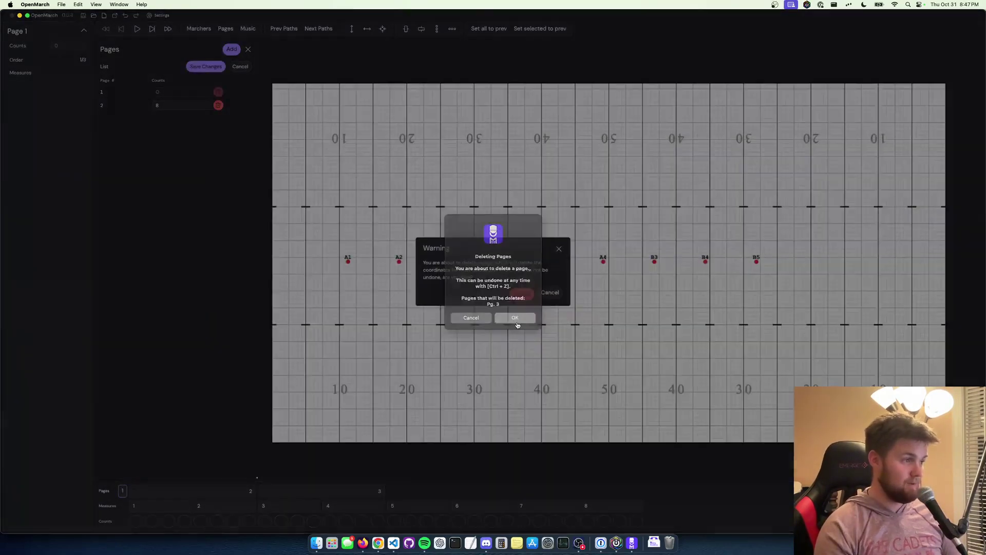
pyautogui.click(517, 319)
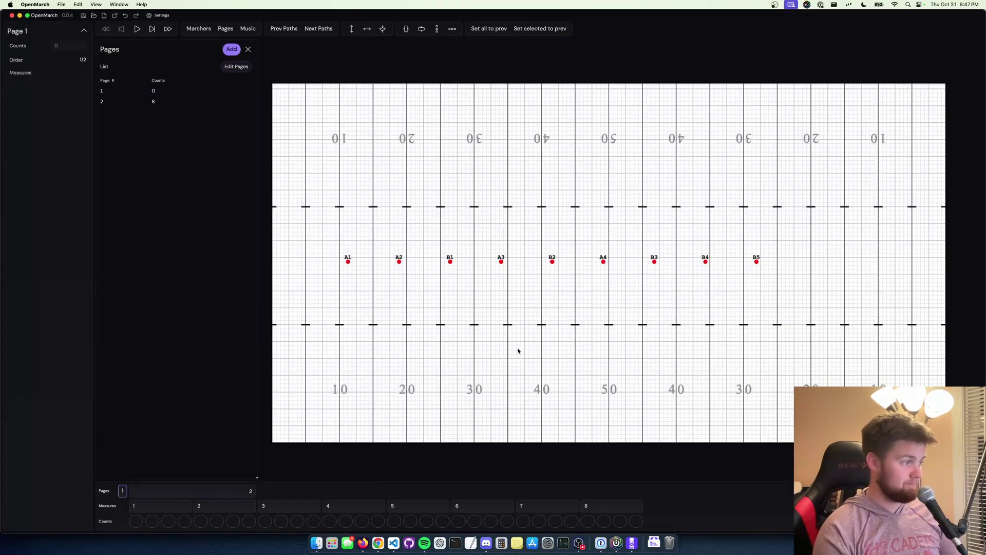
# Step: Undo the page 3 deletion with Cmd+Z so pages 1, 2 and 3 return
pyautogui.press('super+z')
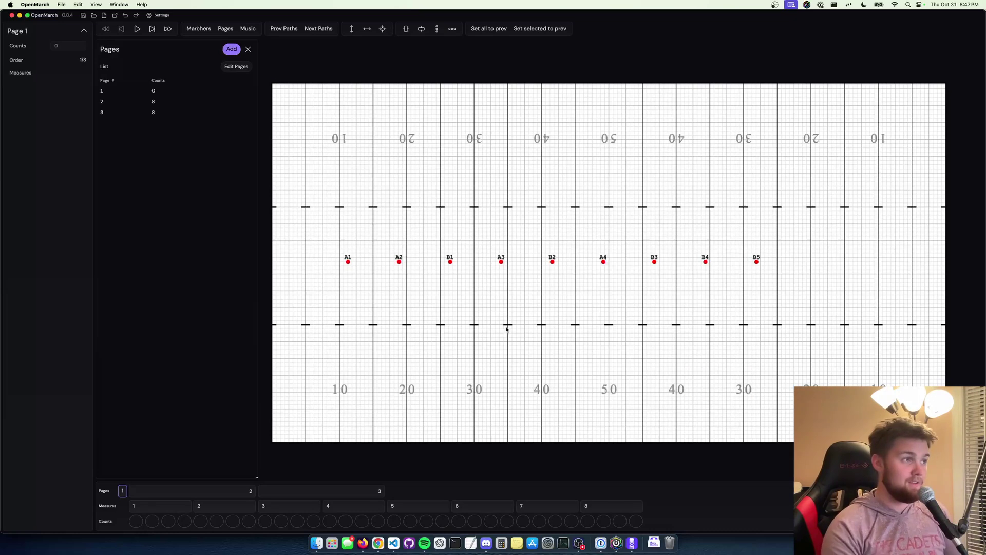
pyautogui.scroll(-1, 580, 136)
pyautogui.hscroll(1, 579, 136)
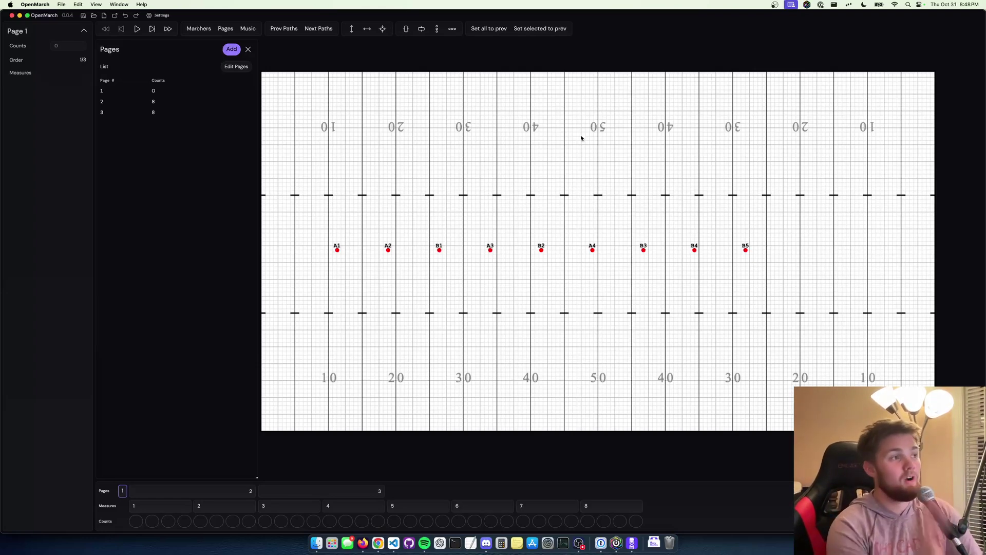
# Step: Pan across the marchers on the field and close the Pages list
pyautogui.scroll(-3, 572, 110)
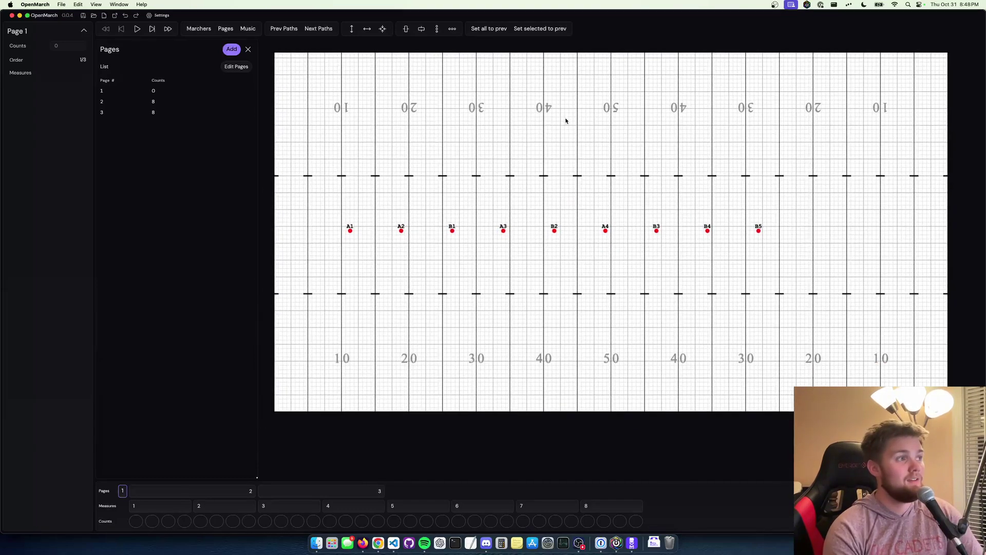
pyautogui.moveTo(540, 129); pyautogui.dragTo(604, 211)
pyautogui.moveTo(728, 226); pyautogui.dragTo(550, 114)
pyautogui.click(248, 48)
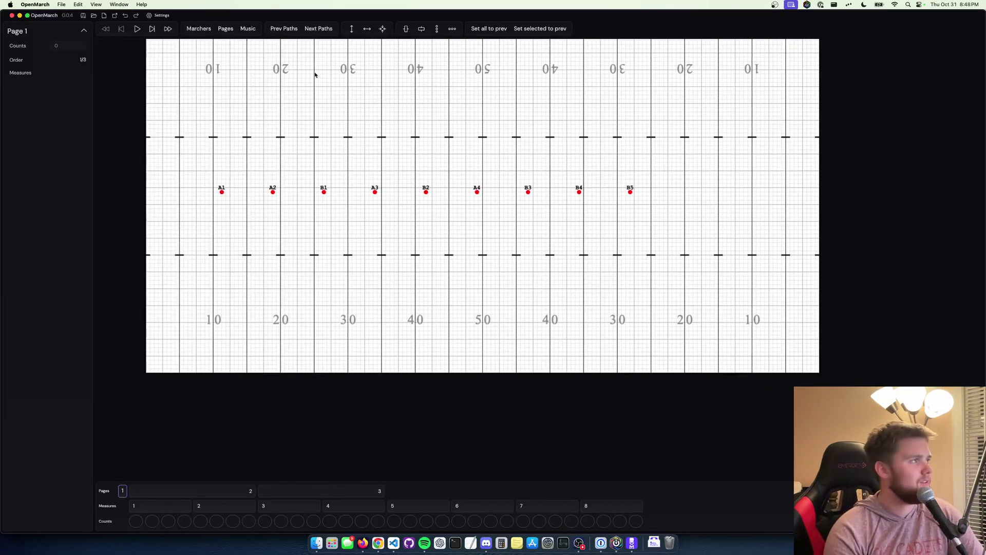
pyautogui.moveTo(315, 73); pyautogui.dragTo(215, 54)
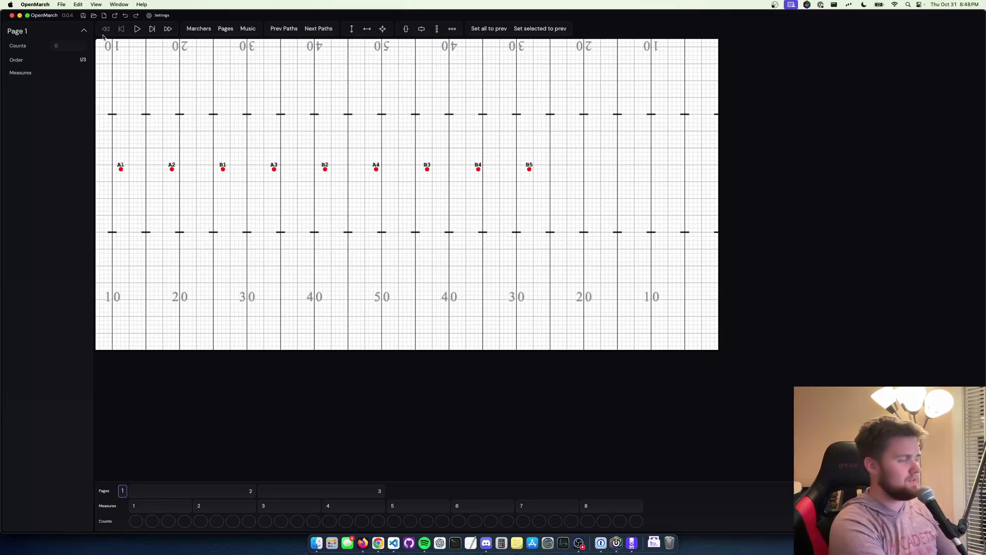
# Step: Zoom in so the row of marchers A1–A4 and B1–B5 fills the view
pyautogui.press('super+equal')
pyautogui.press('super+equal')
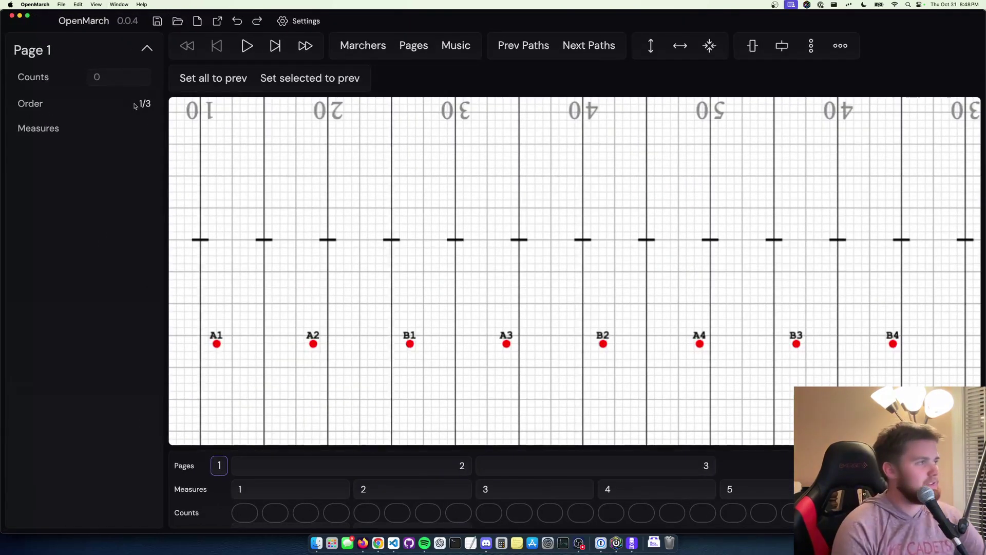
pyautogui.moveTo(221, 139); pyautogui.dragTo(198, 121)
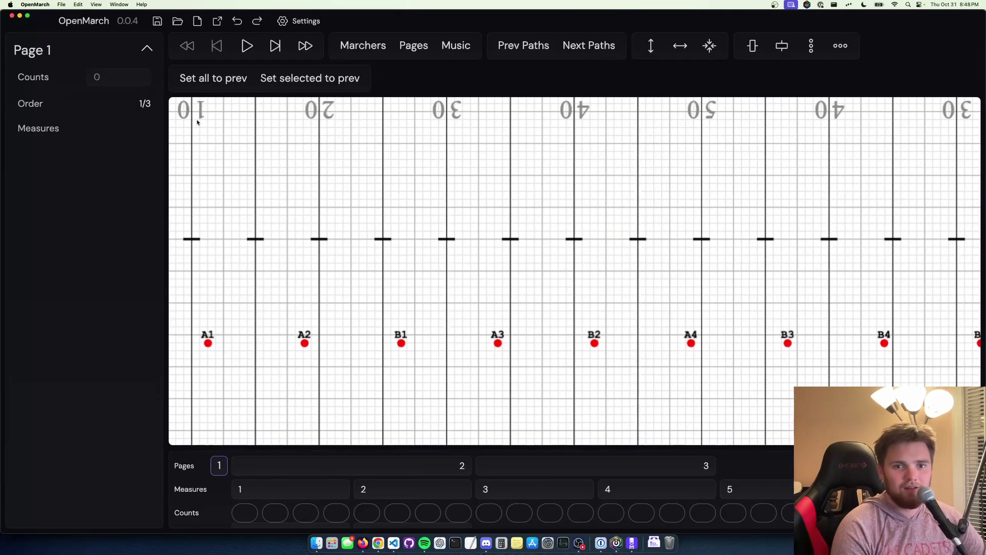
pyautogui.press('super+minus')
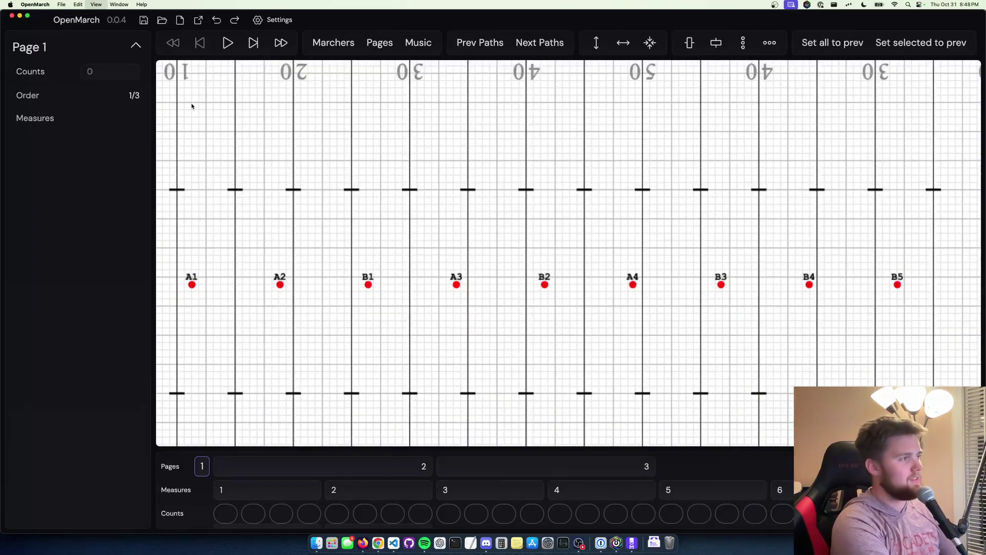
pyautogui.press('super+minus')
pyautogui.press('super+minus')
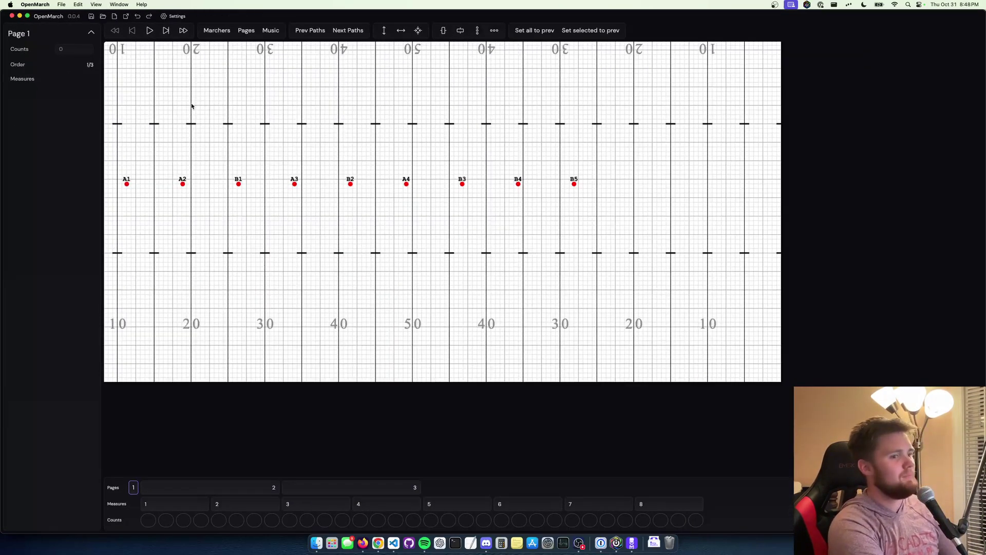
pyautogui.press('super+equal')
pyautogui.press('super+equal')
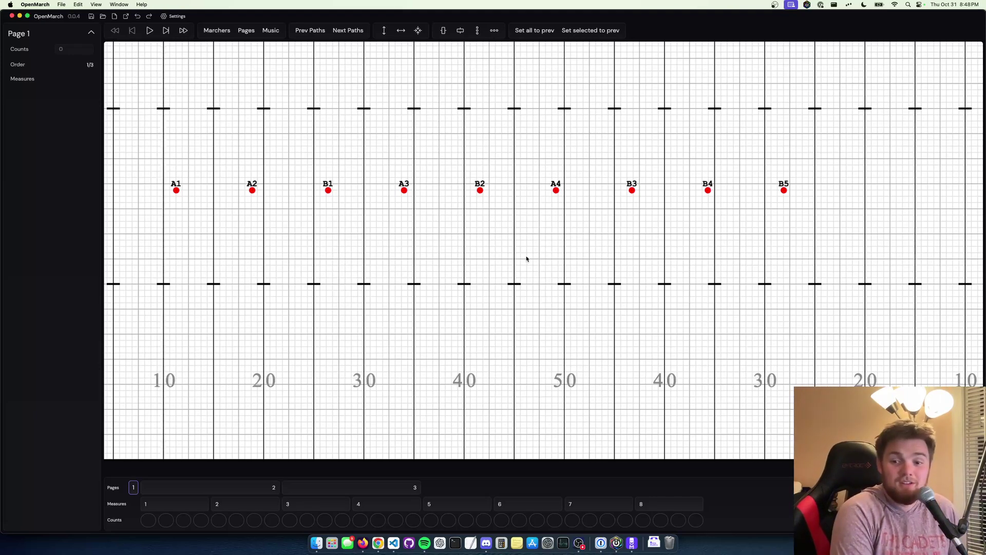
# Step: Bring up the changelog in VS Code and highlight the 500-action history limit note
pyautogui.click(398, 544)
pyautogui.scroll(-10, 525, 206)
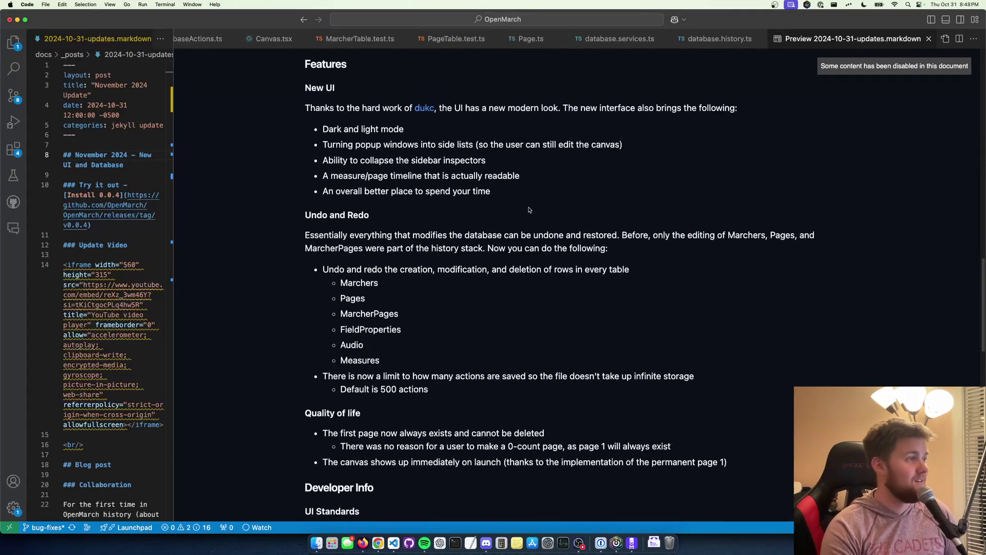
pyautogui.scroll(1, 530, 210)
pyautogui.moveTo(366, 221); pyautogui.dragTo(322, 154)
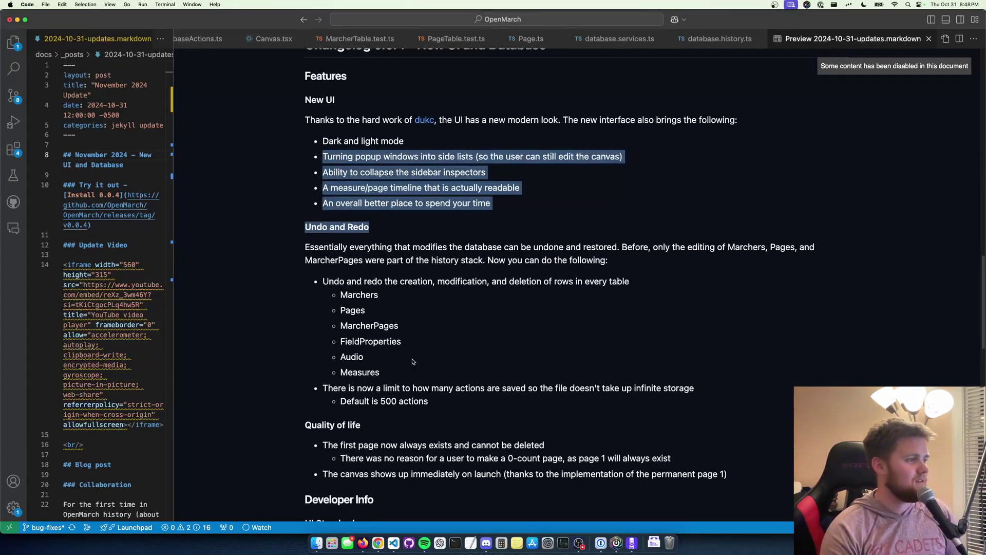
pyautogui.moveTo(414, 362); pyautogui.dragTo(342, 310)
pyautogui.moveTo(430, 402); pyautogui.dragTo(449, 389)
# Step: Highlight the first-page-can't-be-deleted note, then widen the markdown source down to line 90
pyautogui.scroll(-5, 452, 318)
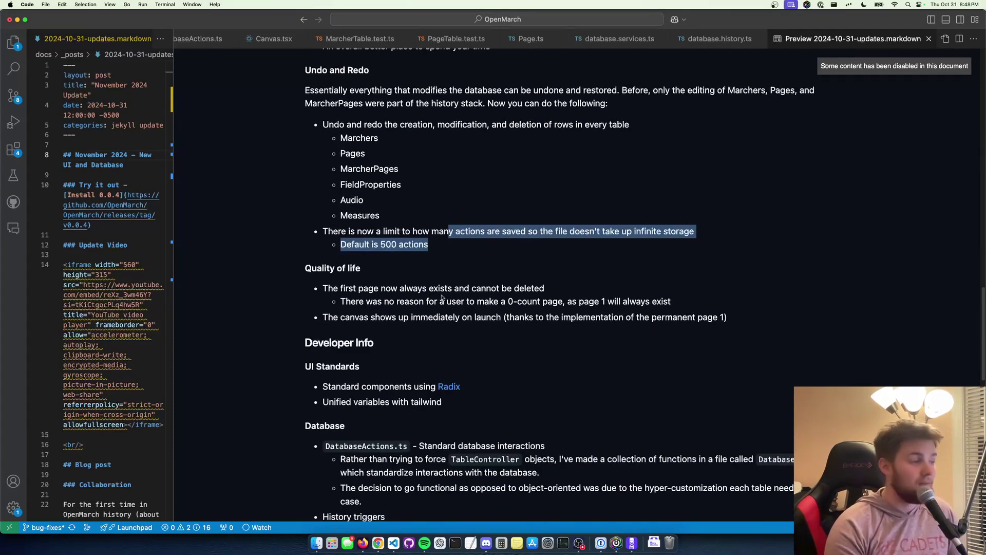
pyautogui.moveTo(430, 244); pyautogui.dragTo(397, 231)
pyautogui.moveTo(419, 289); pyautogui.dragTo(451, 302)
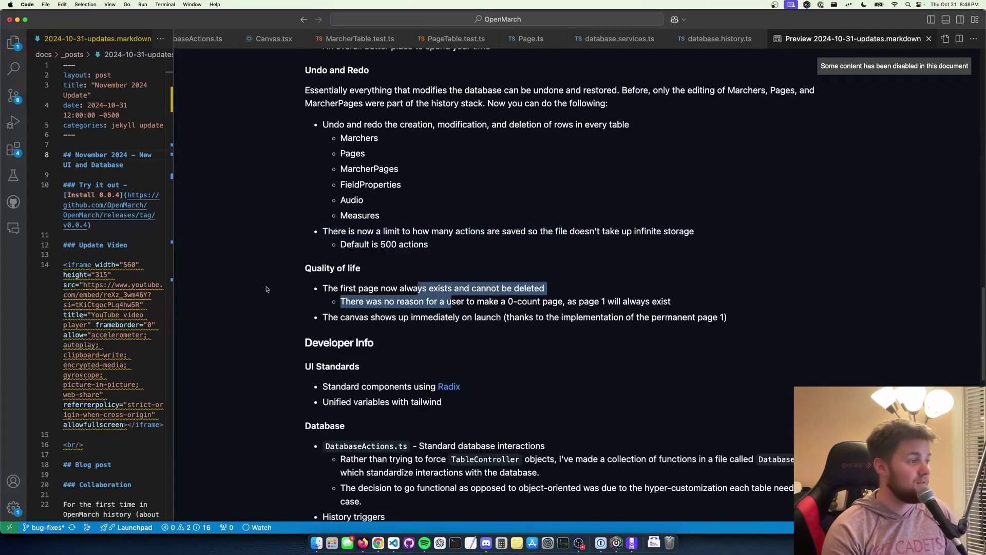
pyautogui.moveTo(173, 242); pyautogui.dragTo(477, 242)
pyautogui.scroll(-15, 213, 295)
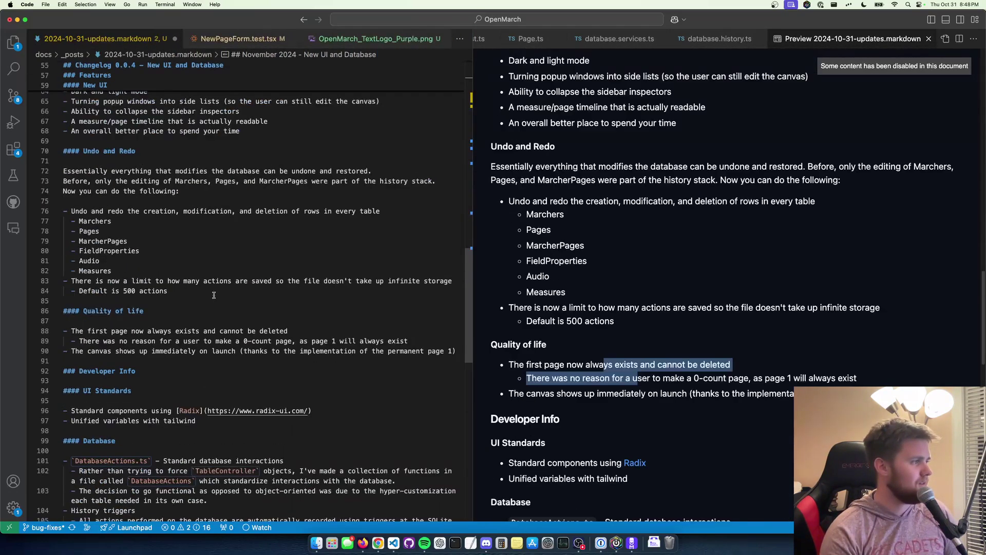
# Step: Add a Quality of life bullet 'There is now an app icon!' with lowercase 'app'
pyautogui.click(454, 332)
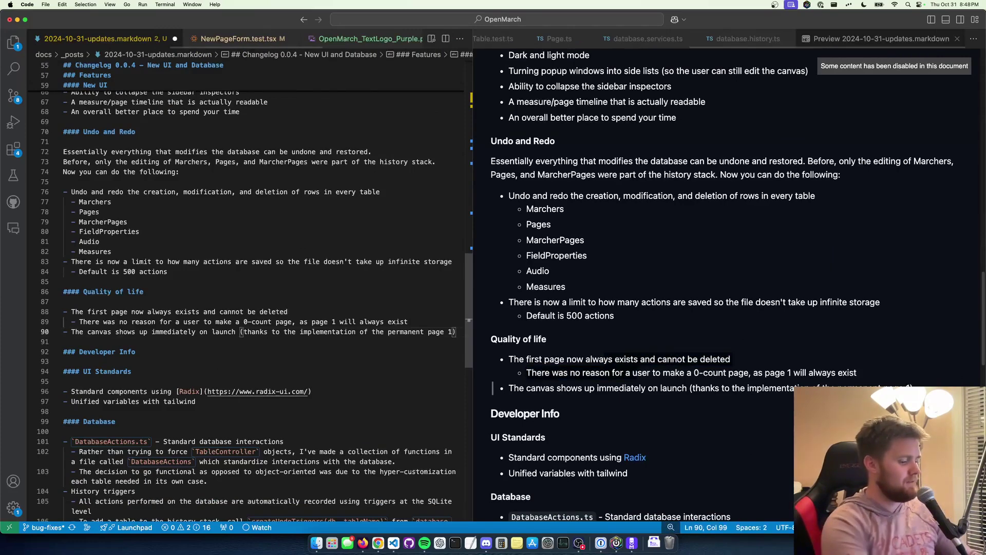
pyautogui.press('Return')
pyautogui.write('There is s')
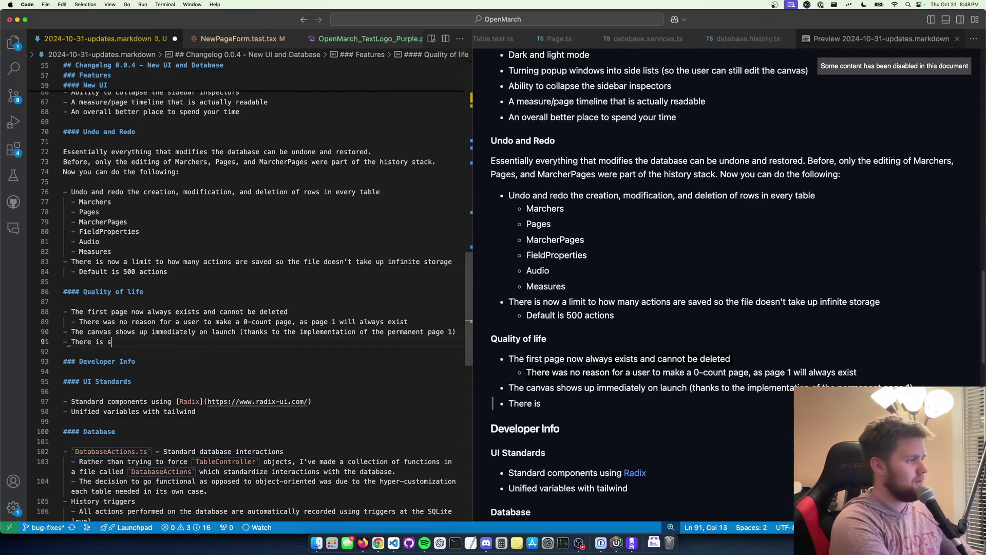
pyautogui.press('BackSpace')
pyautogui.write('now an A')
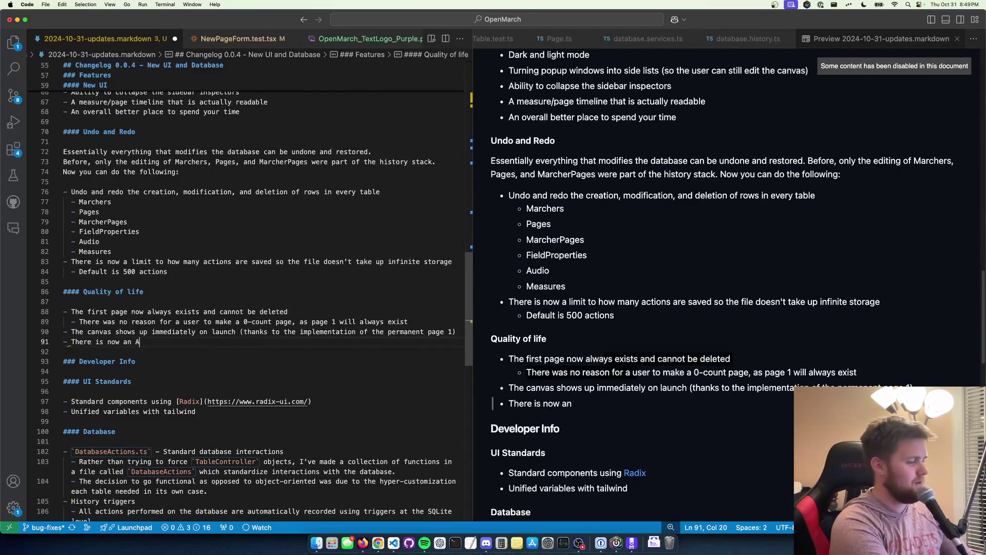
pyautogui.write('pp IC')
pyautogui.press('BackSpace')
pyautogui.press('BackSpace')
pyautogui.write('ic')
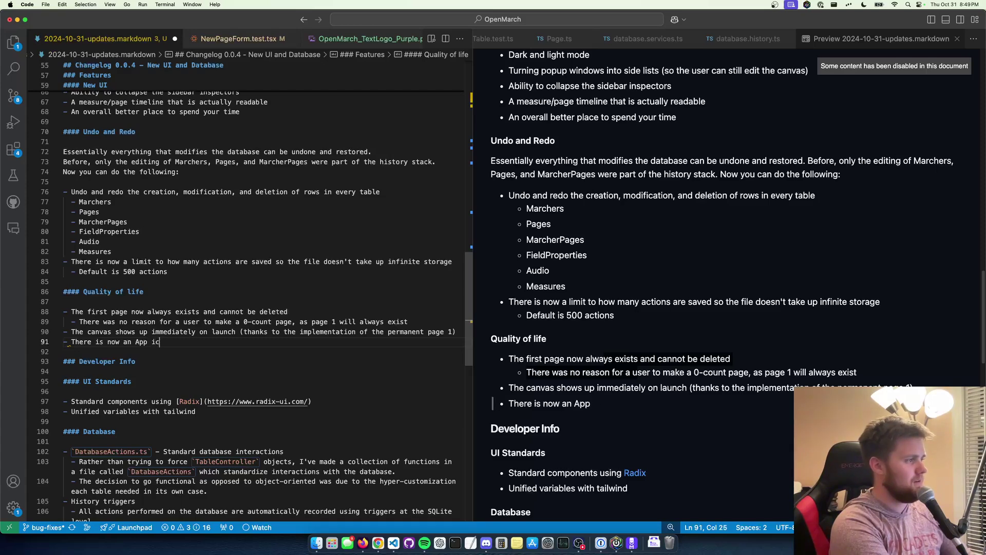
pyautogui.write('on!')
pyautogui.click(144, 342)
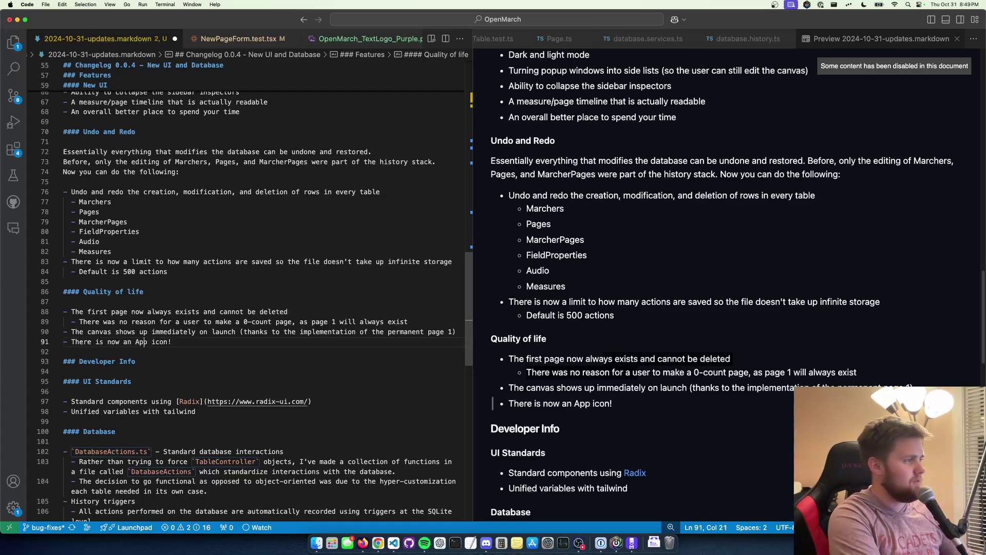
pyautogui.press('Left')
pyautogui.press('BackSpace')
pyautogui.write('a')
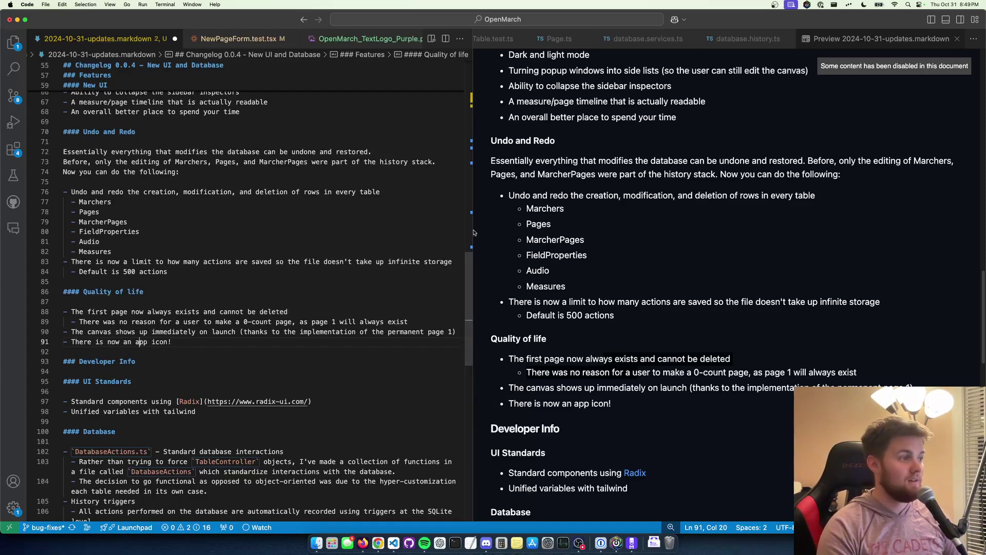
pyautogui.moveTo(474, 232); pyautogui.dragTo(333, 232)
# Step: Scroll the preview to the end, showing the Plans for December Update list
pyautogui.scroll(-3, 507, 286)
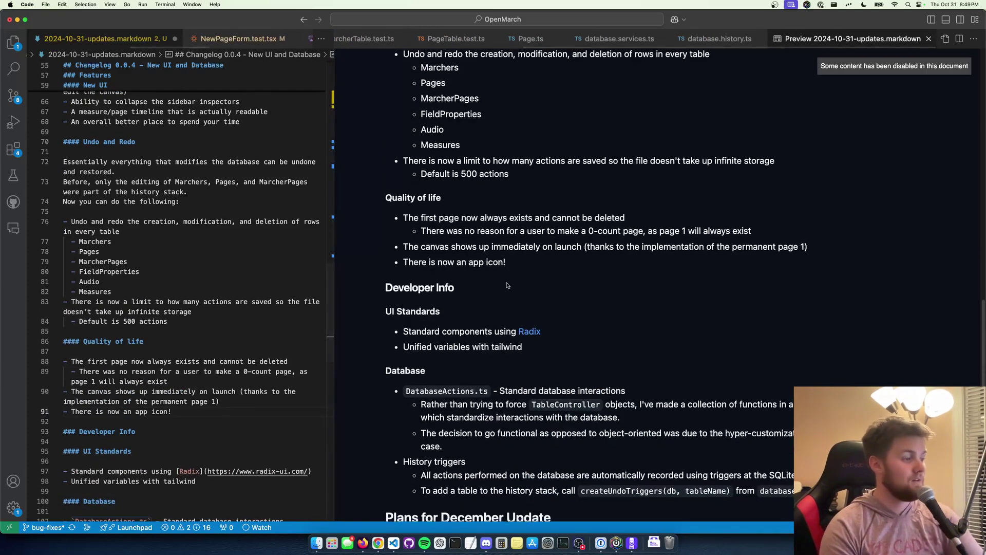
pyautogui.scroll(-3, 507, 286)
pyautogui.moveTo(518, 365); pyautogui.dragTo(516, 332)
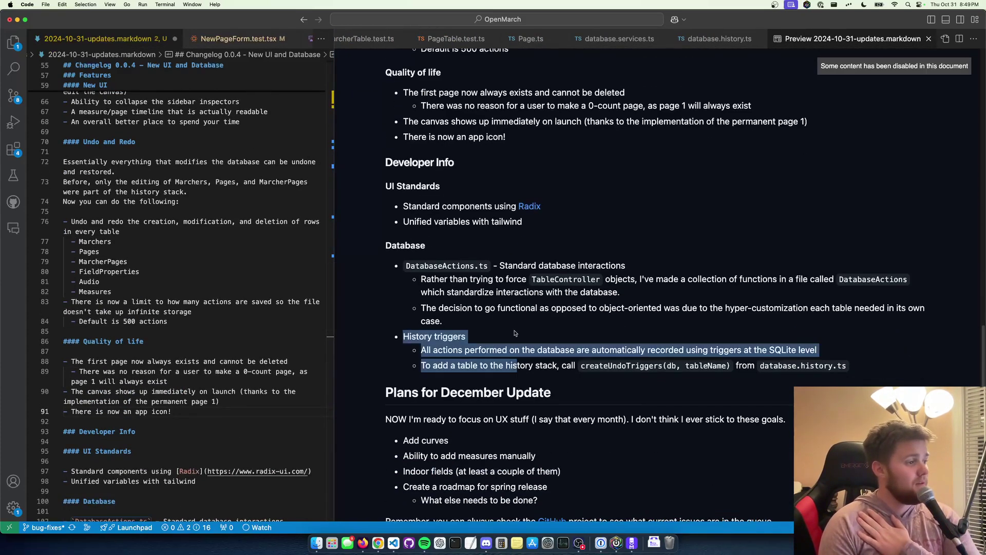
pyautogui.click(515, 333)
pyautogui.scroll(-6, 511, 313)
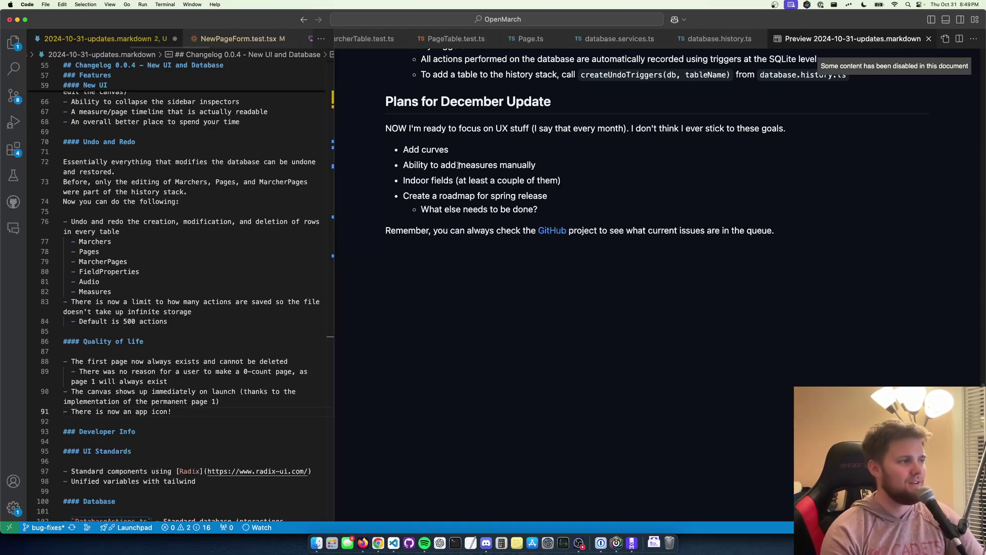
pyautogui.moveTo(452, 153); pyautogui.dragTo(408, 153)
pyautogui.click(408, 153)
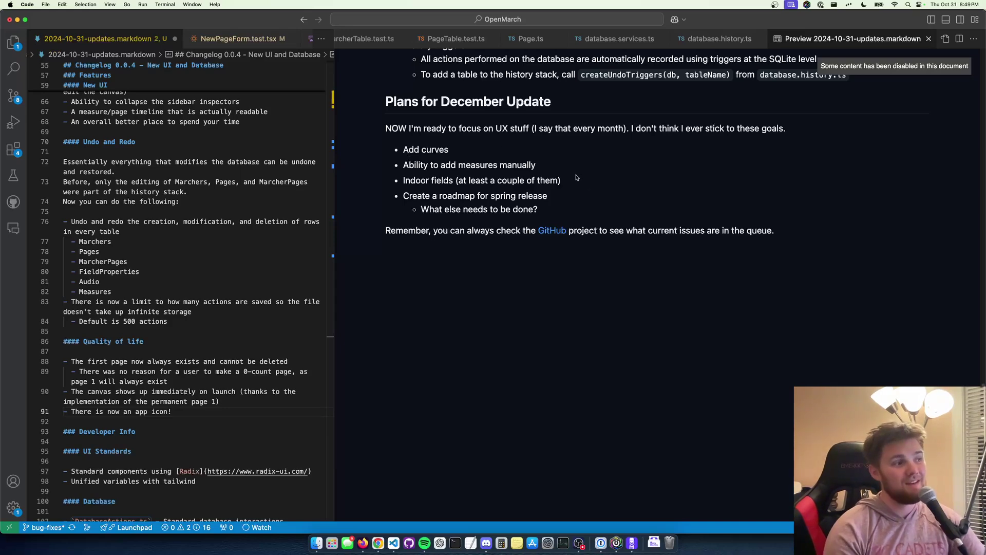
pyautogui.moveTo(563, 180); pyautogui.dragTo(402, 180)
pyautogui.moveTo(589, 173); pyautogui.dragTo(404, 181)
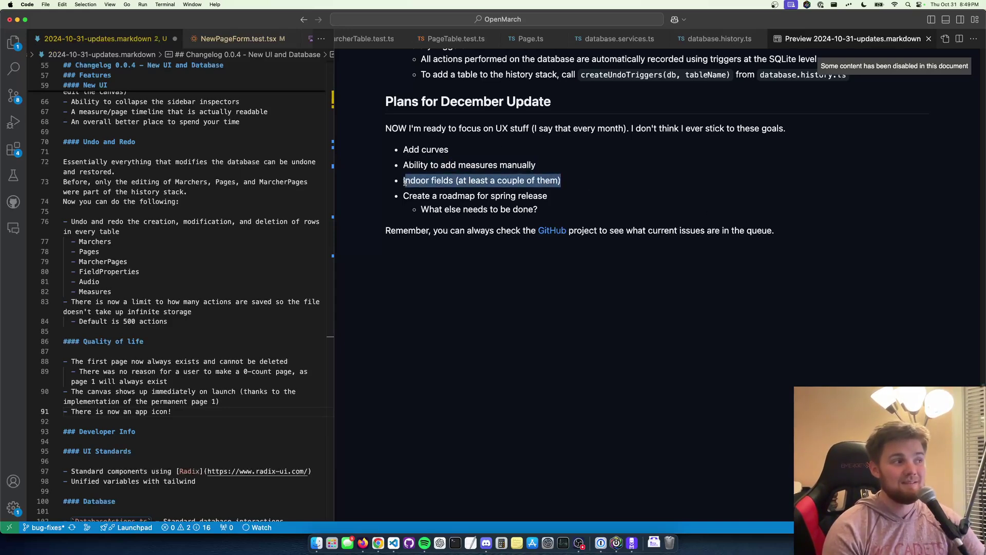
pyautogui.click(594, 189)
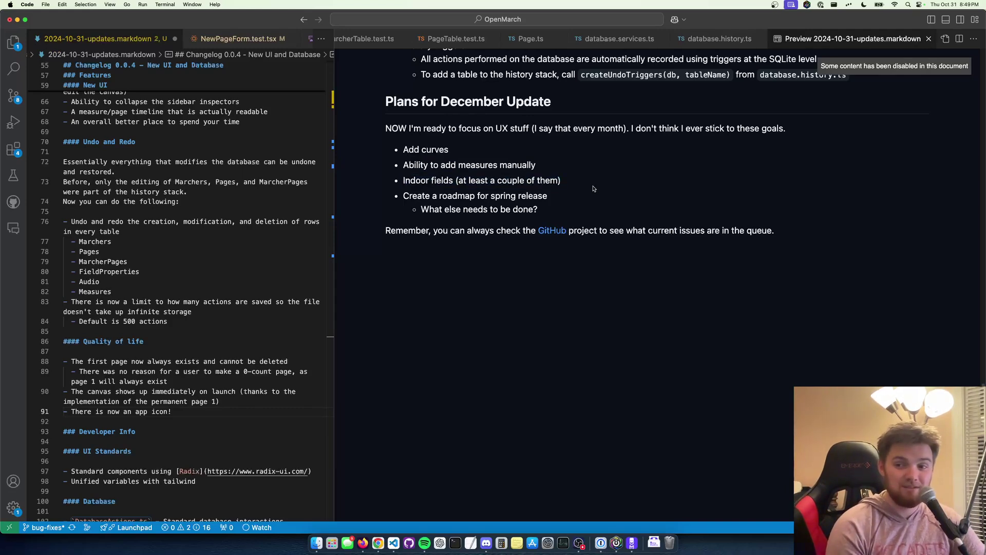